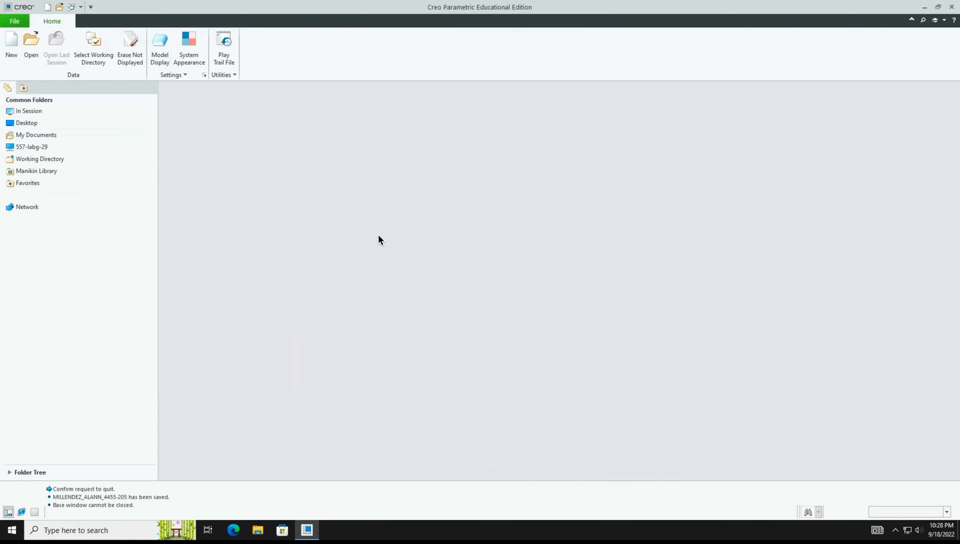
Step: Open the part file ending in 4455-205 and edit the definition of its L-shaped sketch
click(32, 50)
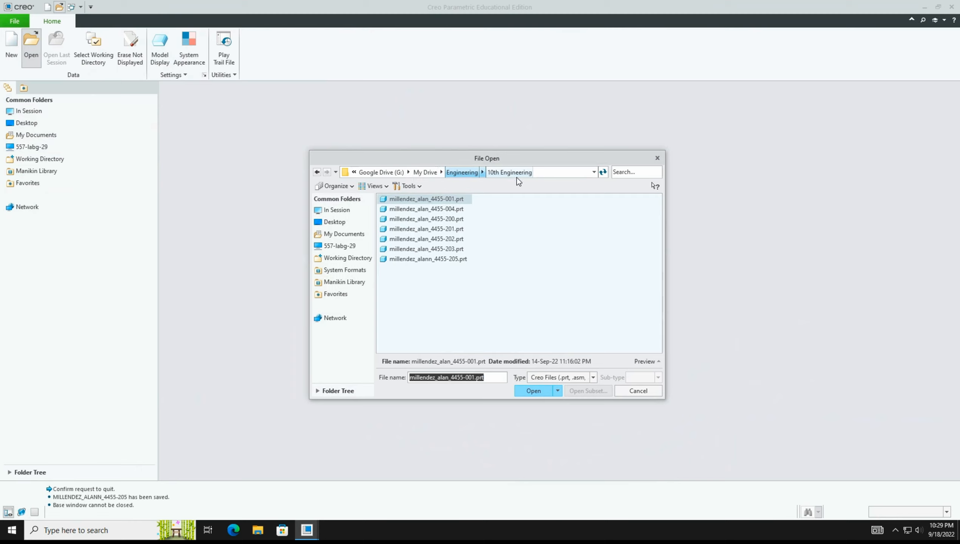
double_click(457, 261)
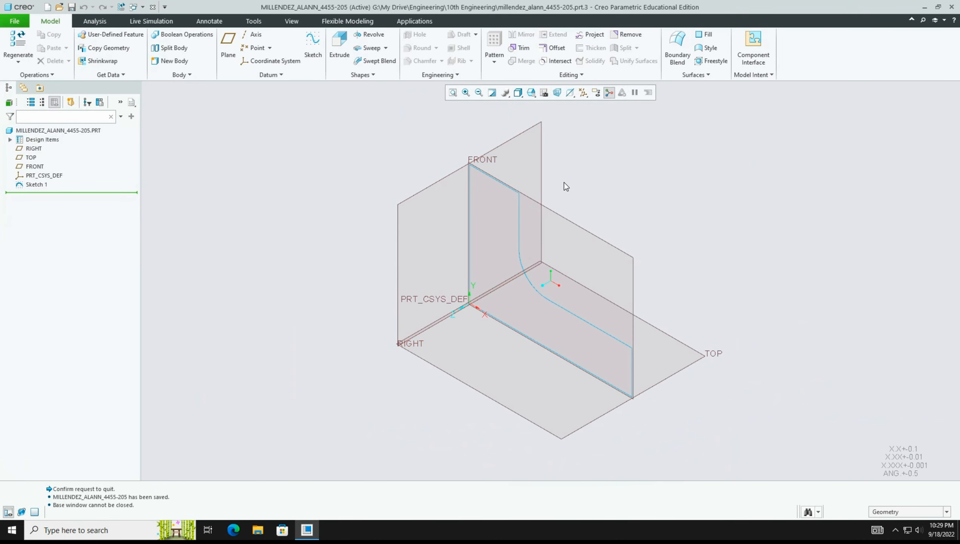
click(519, 209)
click(536, 148)
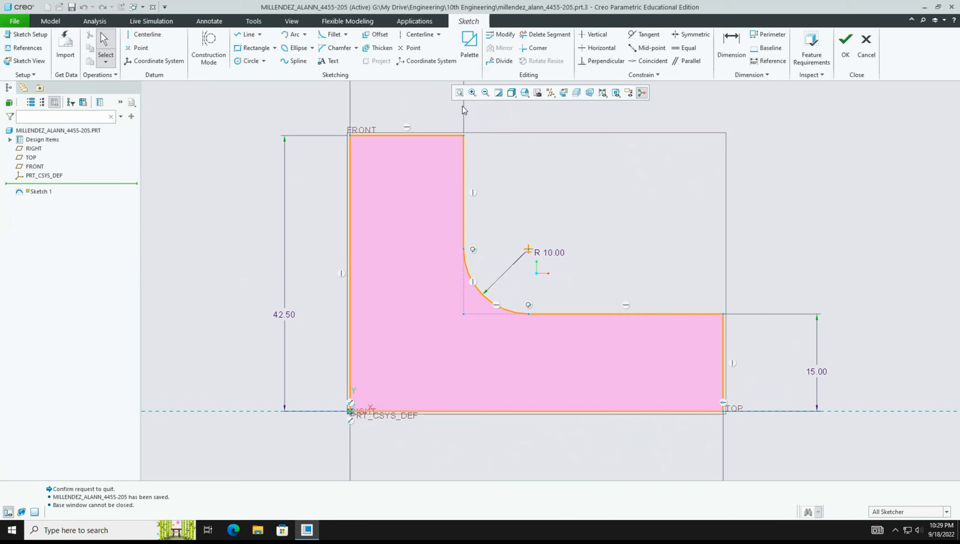
Step: Move the 17.50, 42.50, 57.50 and 15.00 dimensions closer to the L-shaped profile and compare them with the PDF workbook drawing
click(459, 93)
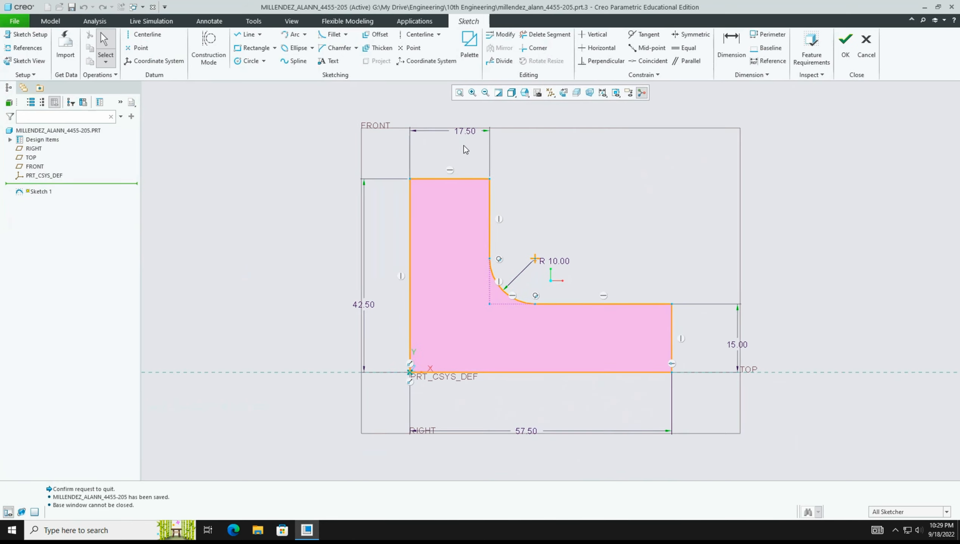
drag(468, 132, 450, 142)
drag(365, 304, 343, 280)
click(528, 442)
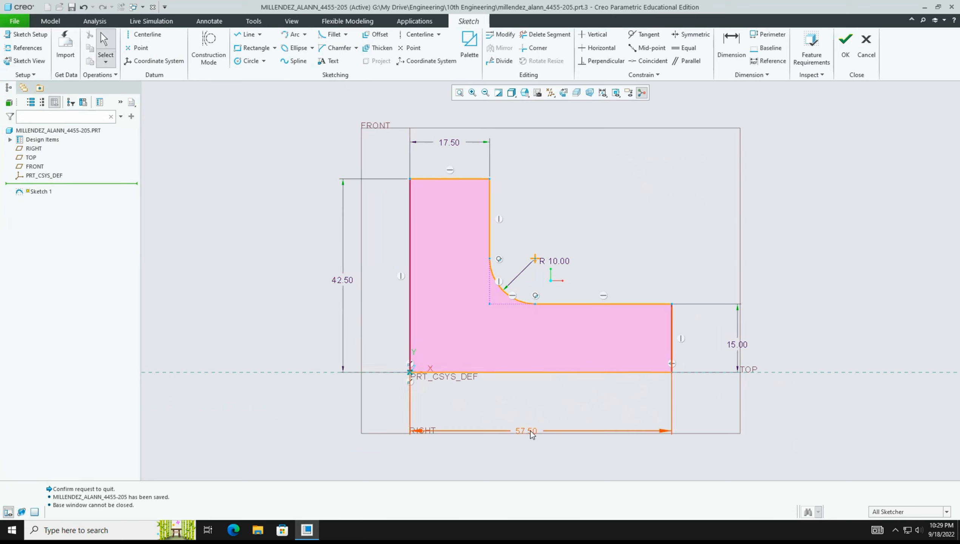
drag(532, 430, 541, 406)
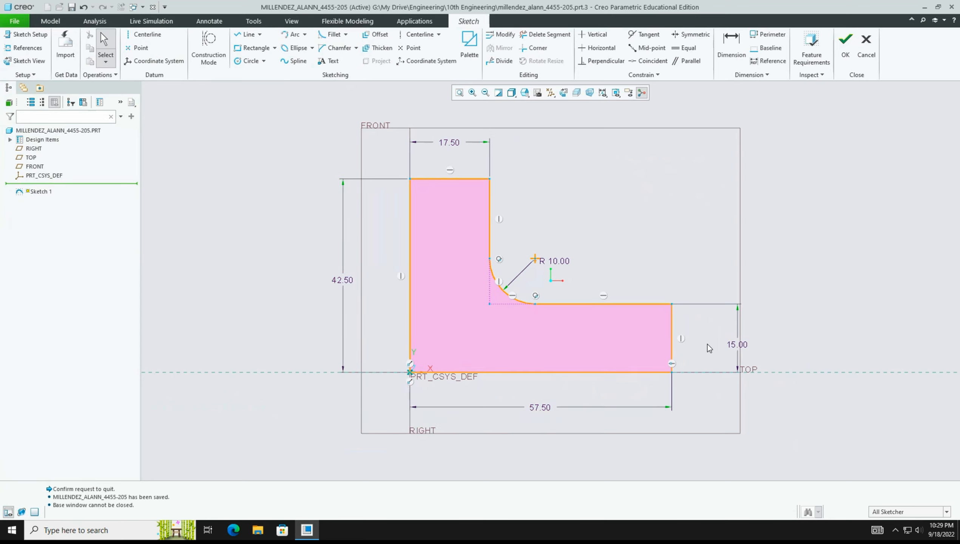
drag(735, 343, 712, 344)
key(ctrl+Right)
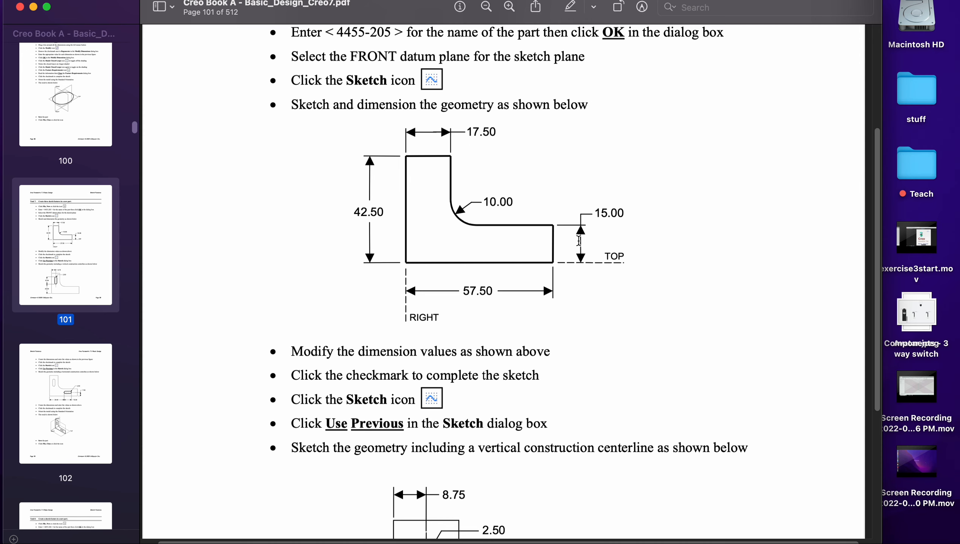
key(ctrl+Left)
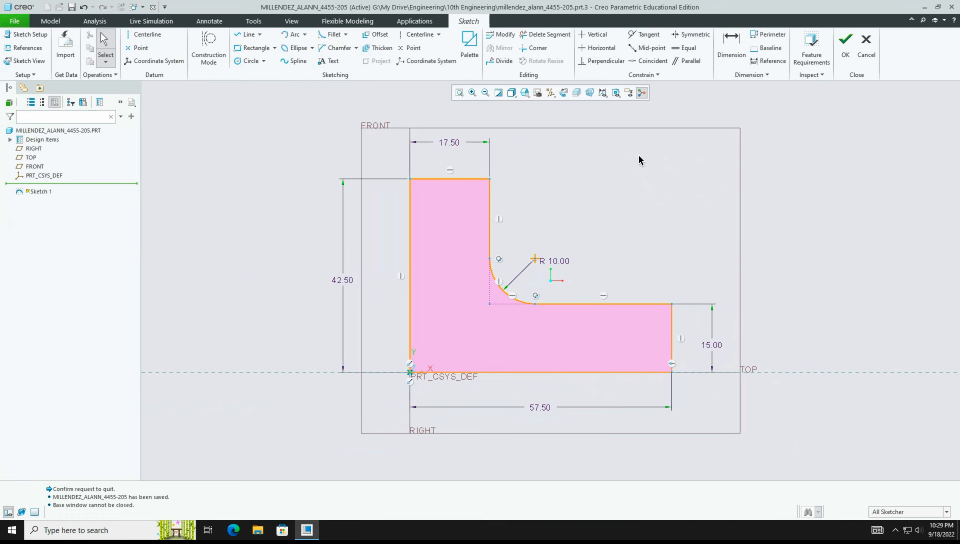
Step: Accept the L-shaped sketch and save the part in the standard orientation
click(843, 55)
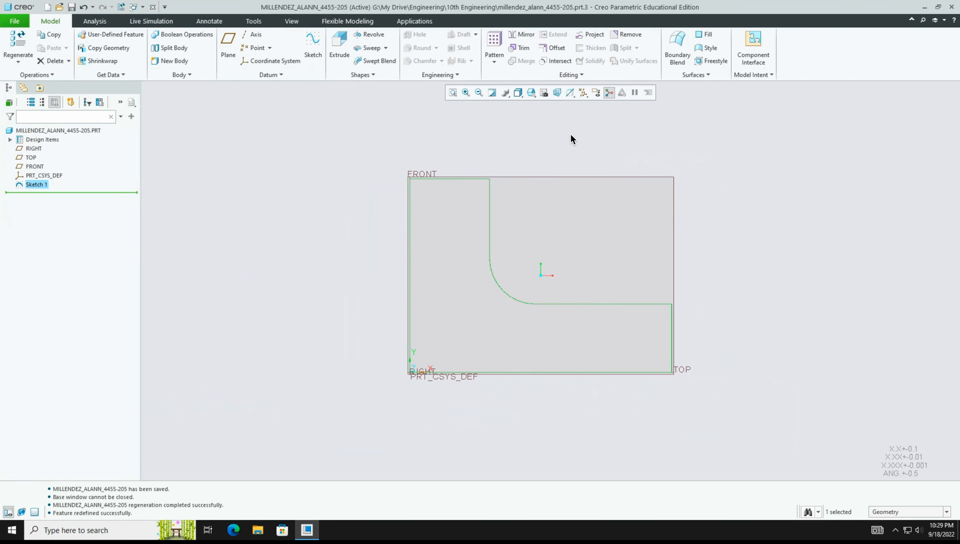
click(531, 93)
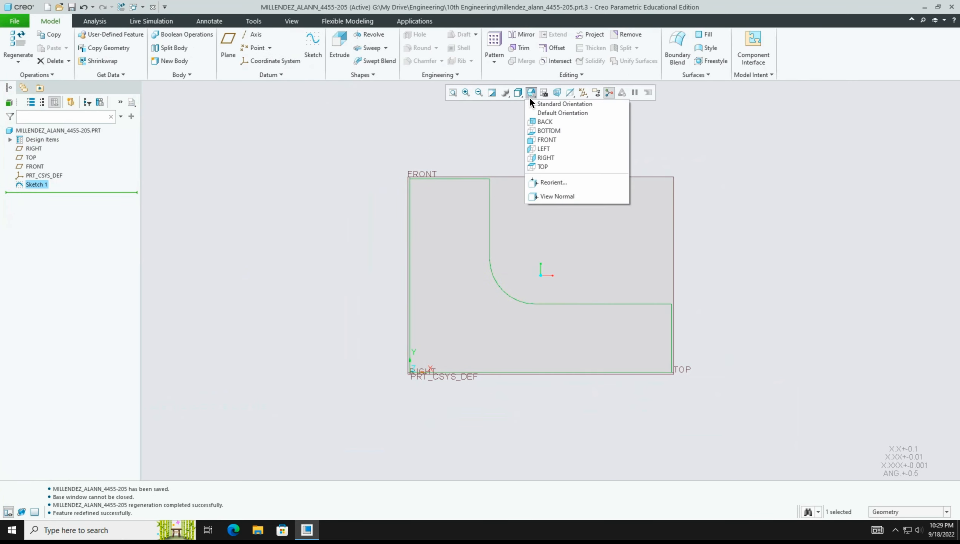
click(545, 103)
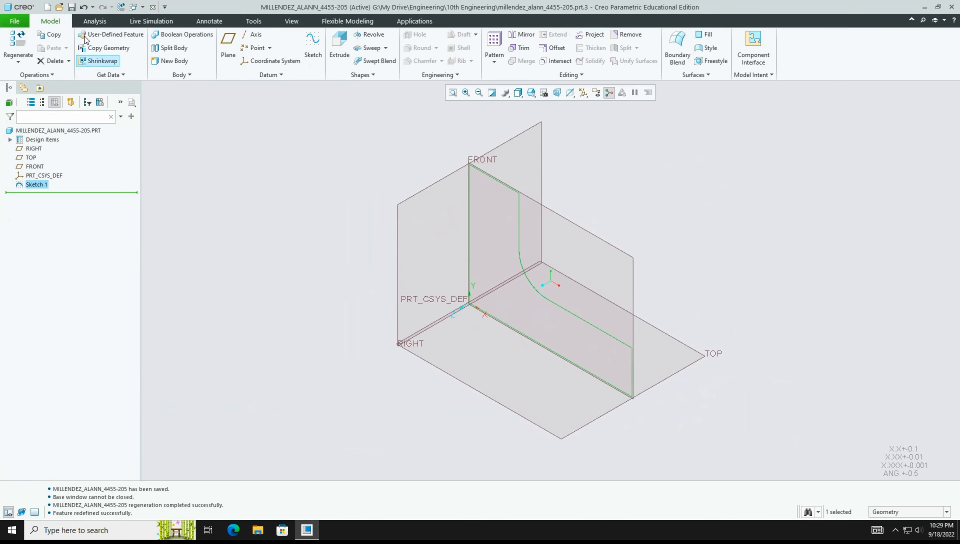
click(72, 7)
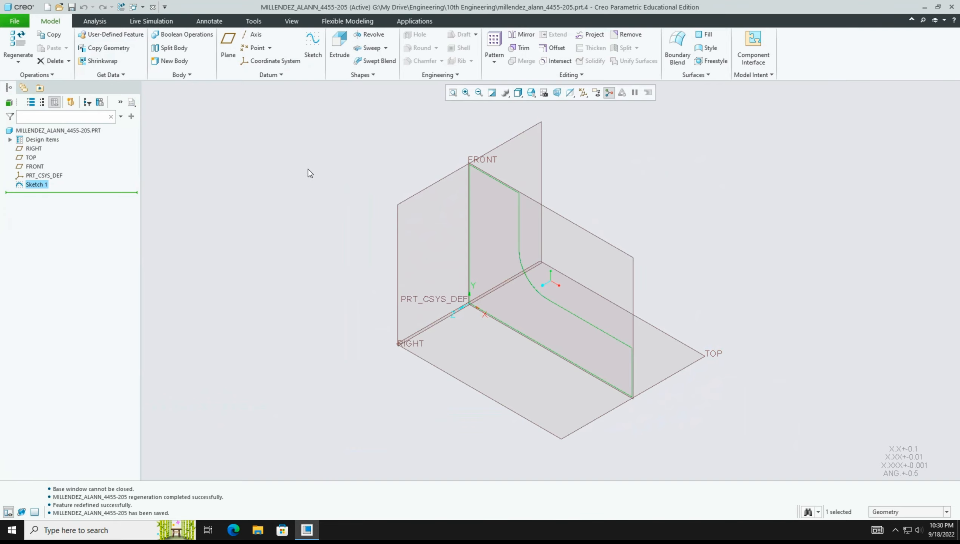
Step: Following the PDF workbook, start a second sketch using the previous sketch's plane and orientation
key(ctrl+Right)
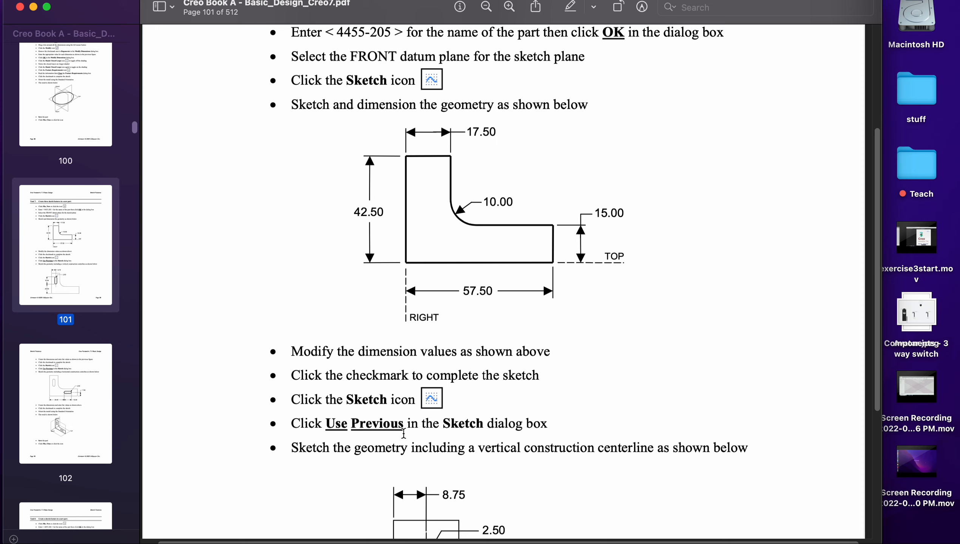
key(ctrl+Left)
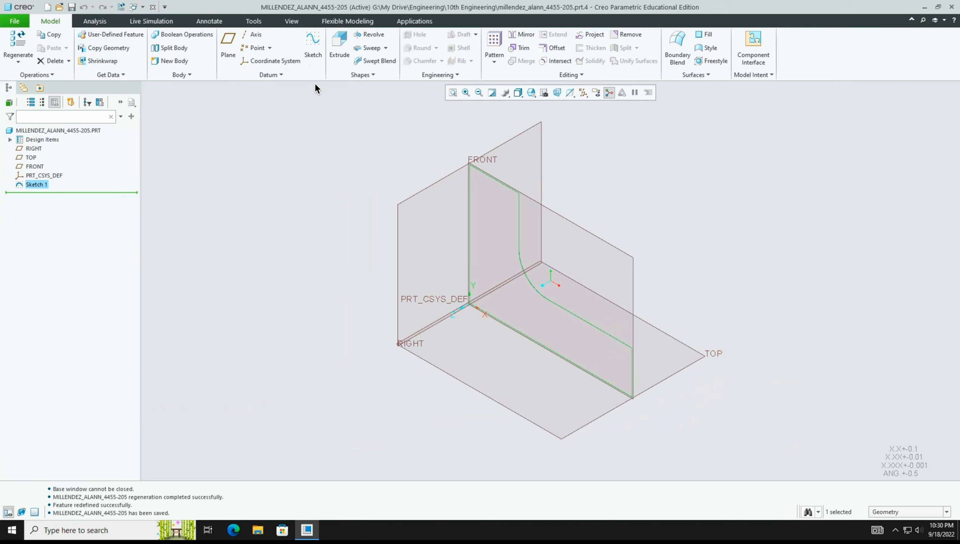
click(404, 138)
click(311, 55)
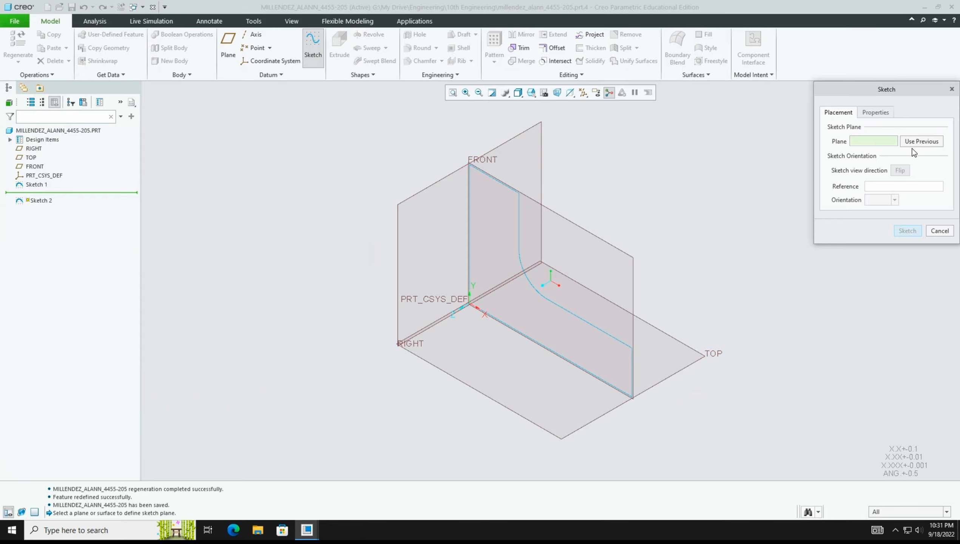
key(ctrl+Right)
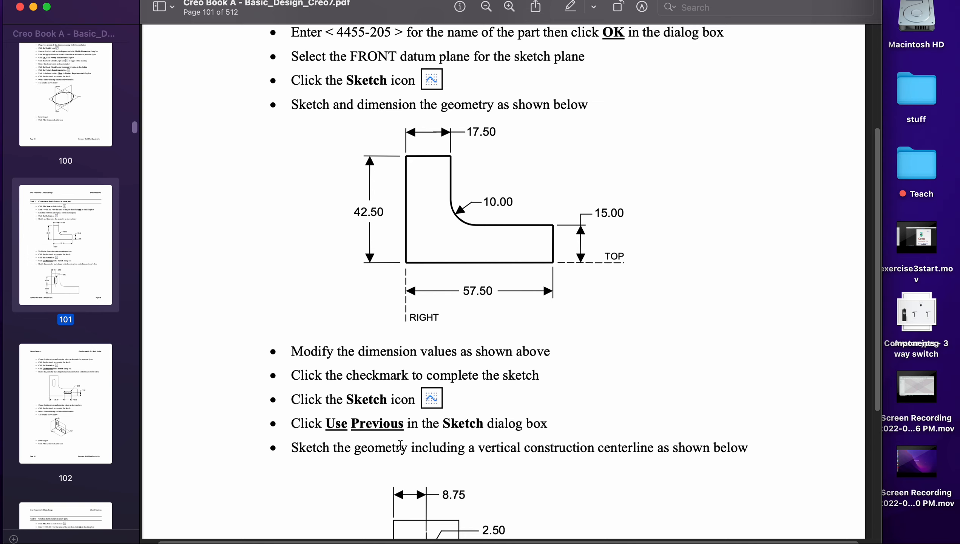
key(ctrl+Left)
key(ctrl+Left)
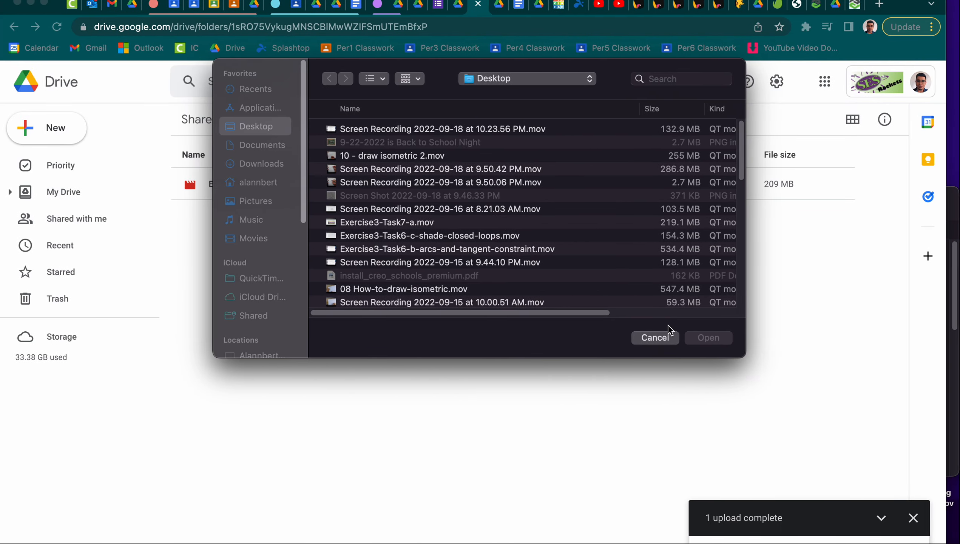
key(ctrl+Right)
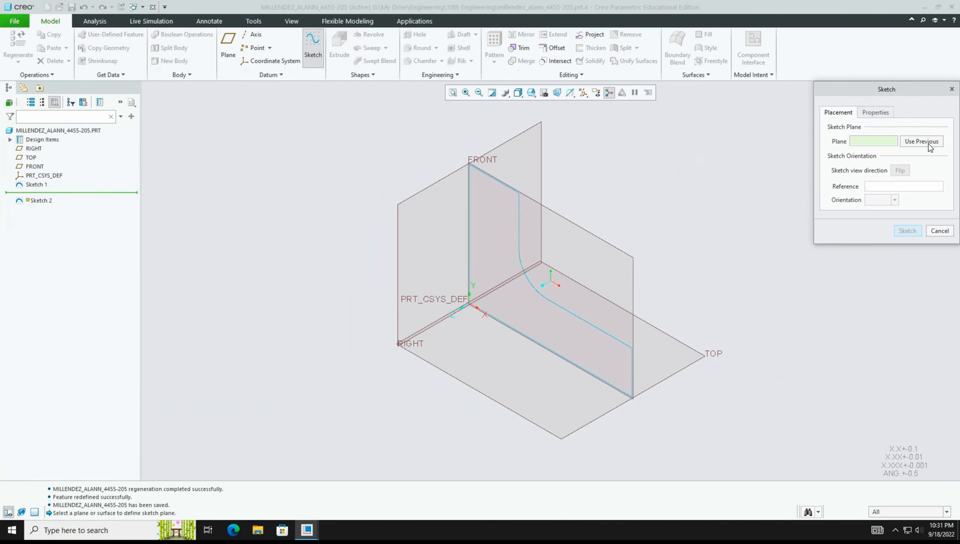
click(928, 142)
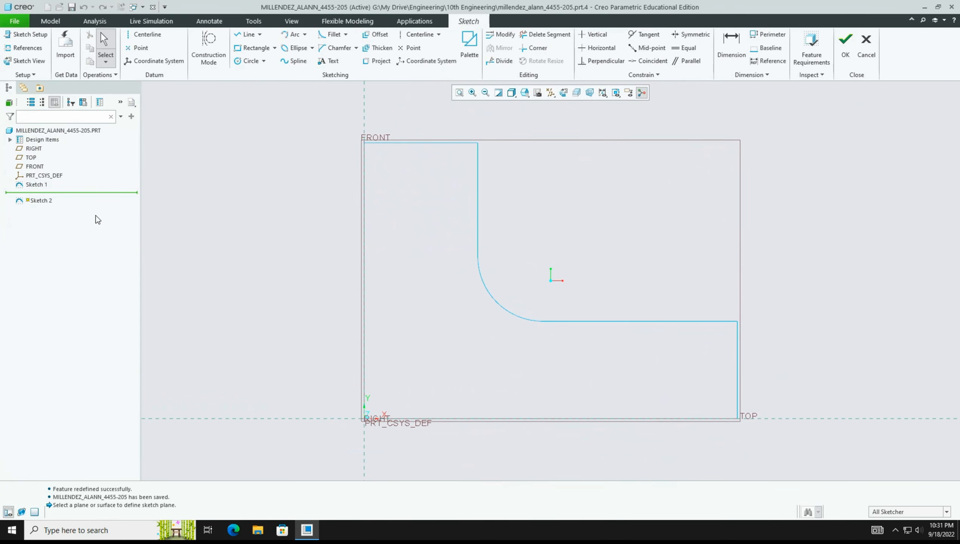
Step: Consult the slot drawing in the PDF workbook and sketch an upright rectangle inside the upper part of the L's vertical leg
key(ctrl+Right)
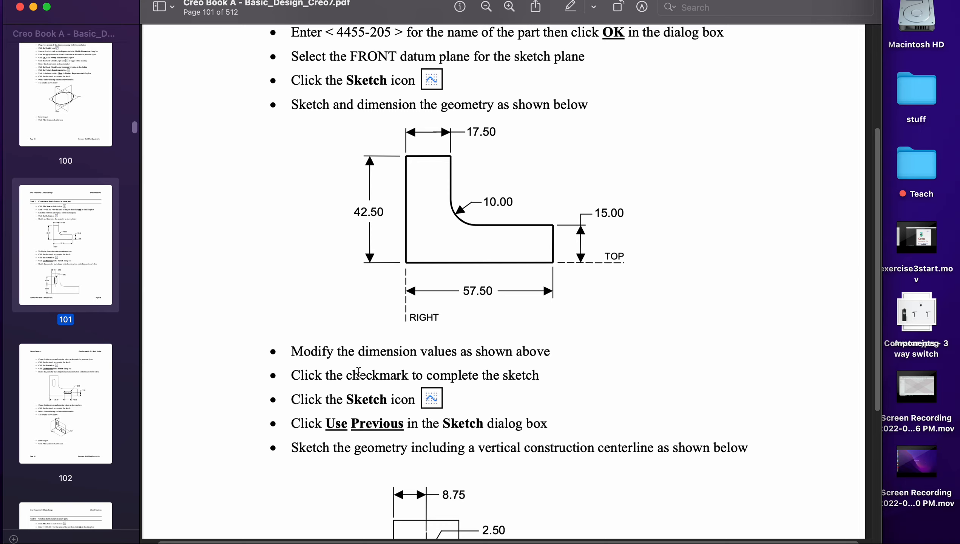
scroll(358, 372, down, 5)
scroll(358, 372, down, 3)
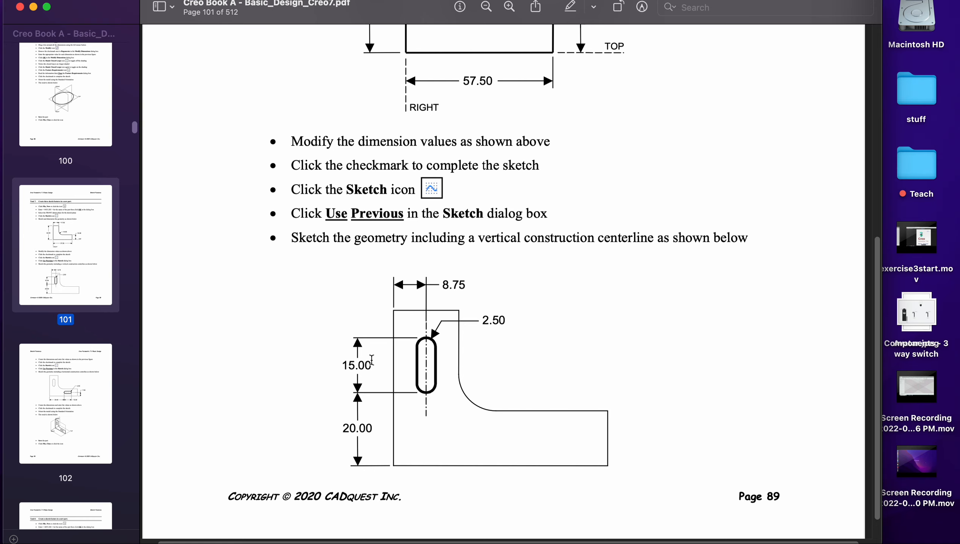
key(ctrl+Left)
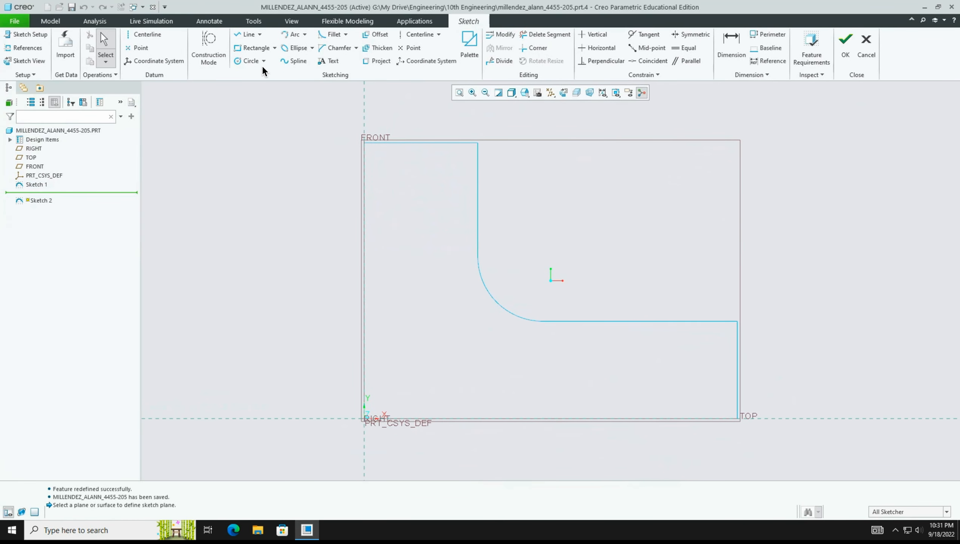
click(252, 48)
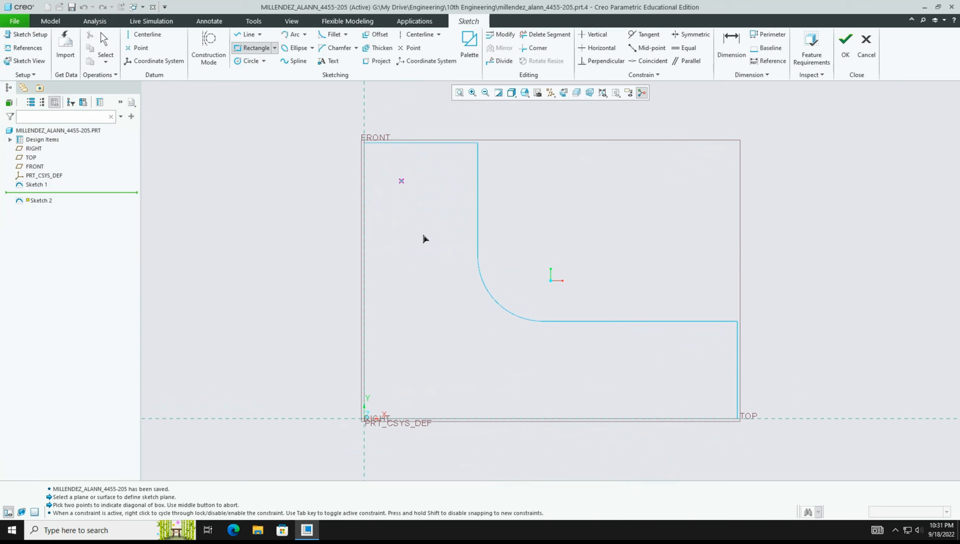
click(442, 259)
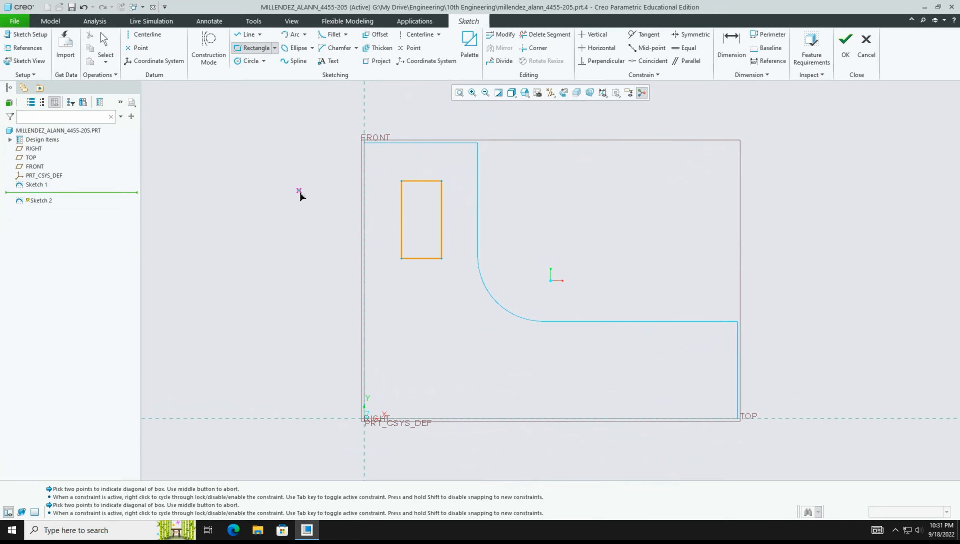
key(ctrl+Right)
Step: Draw a center-and-ends semicircular arc above the rectangle, centred on its top edge's midpoint and ending at the two upper corners
click(306, 34)
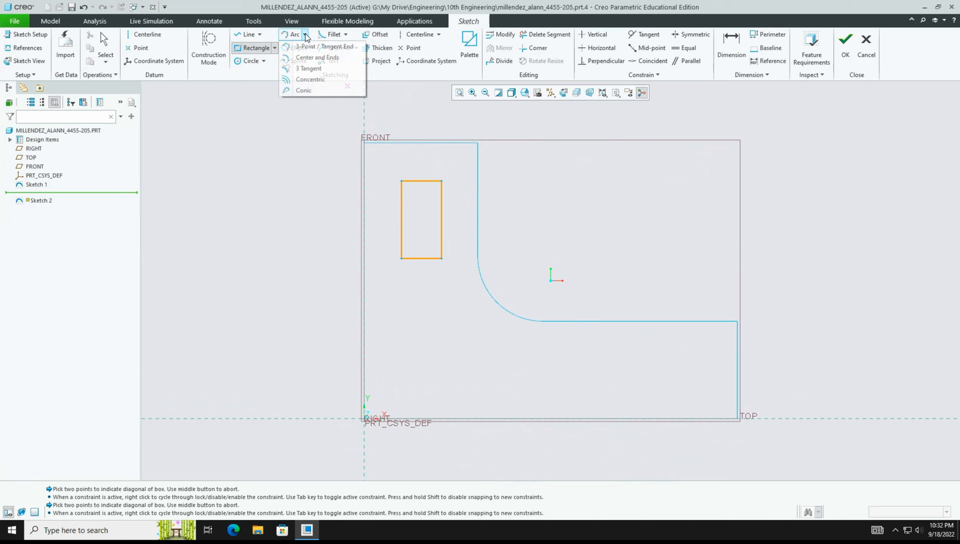
click(311, 57)
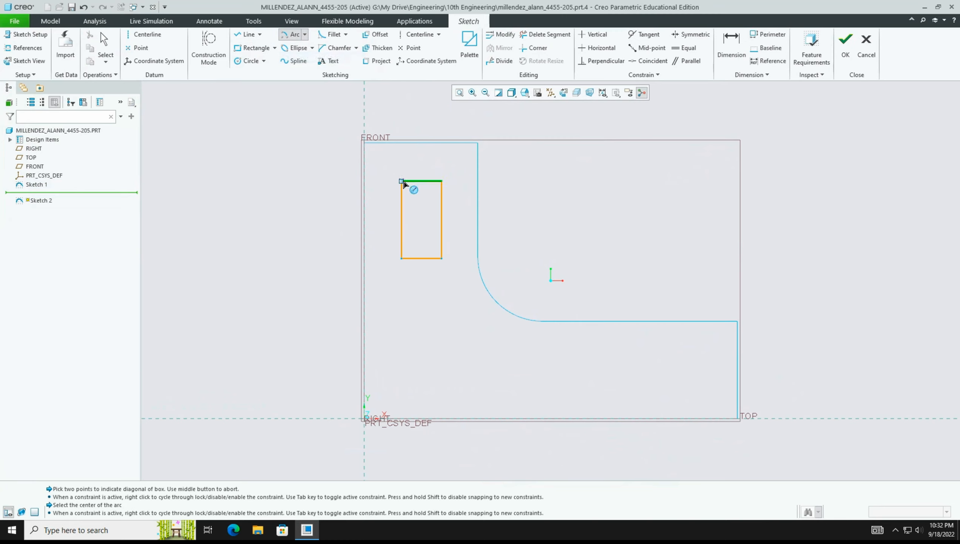
click(421, 181)
click(401, 181)
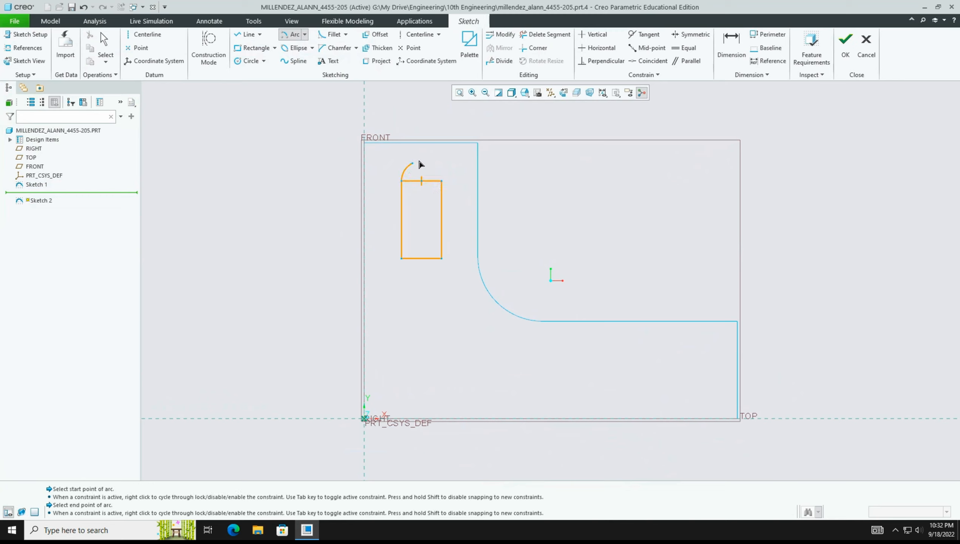
click(441, 181)
click(443, 183)
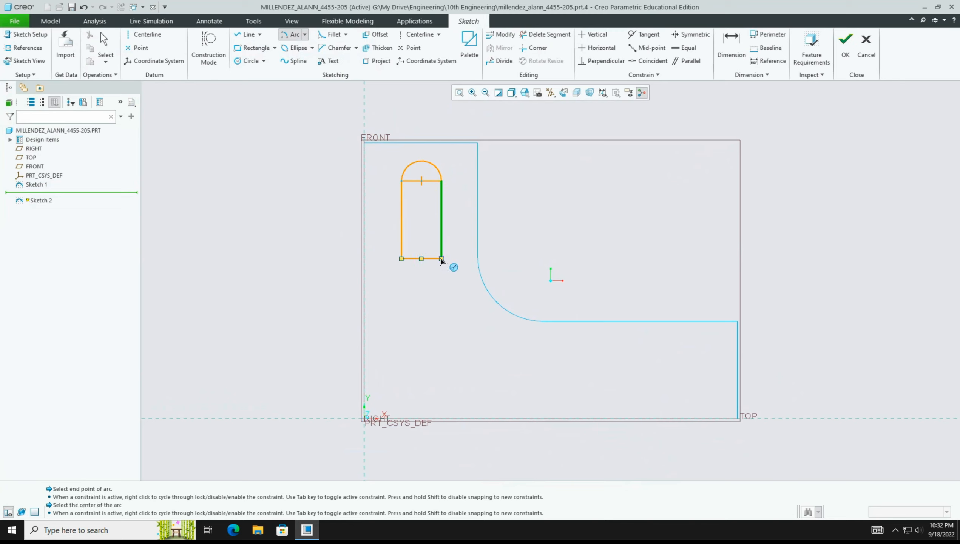
Step: Draw a matching semicircular arc below the rectangle, centred on its bottom edge's midpoint and ending at the two lower corners
click(424, 262)
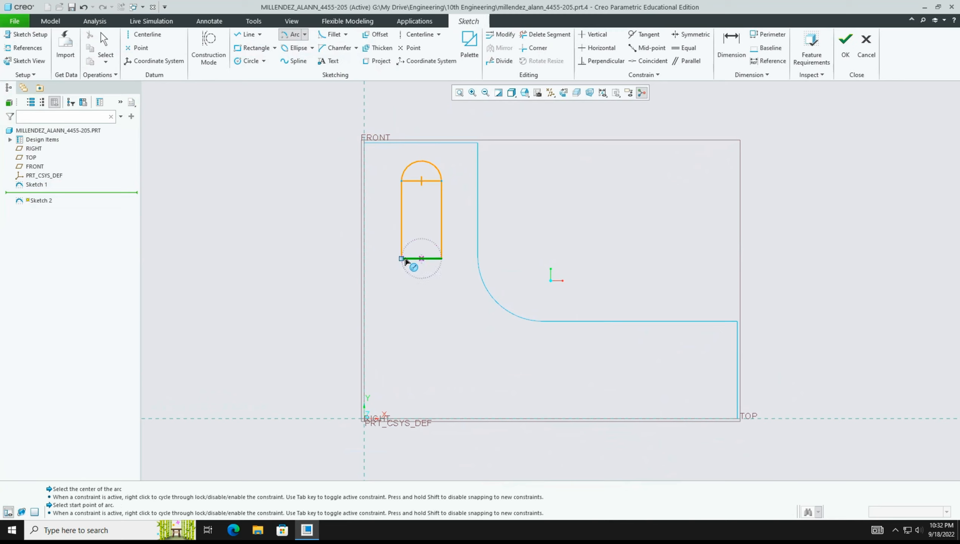
click(402, 259)
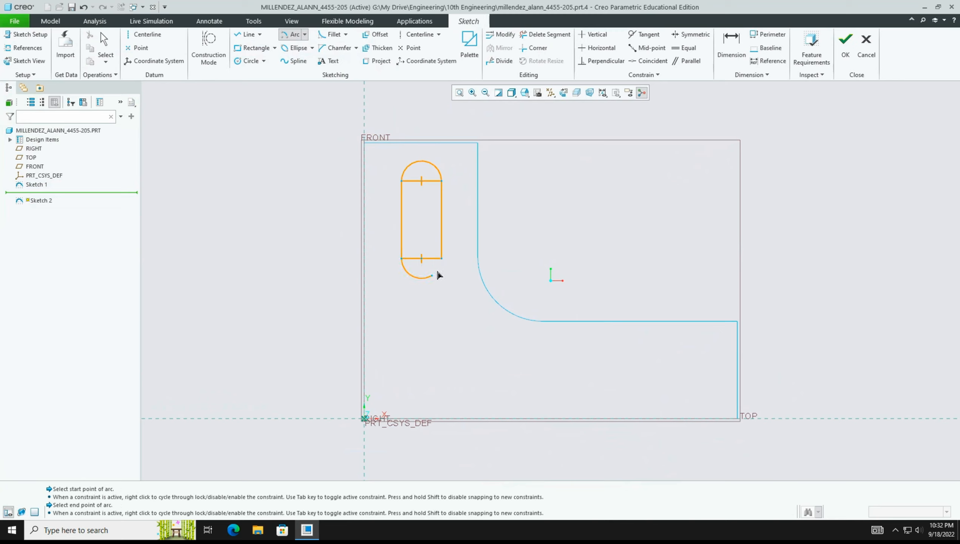
click(442, 260)
click(463, 259)
middle_click(463, 259)
click(272, 176)
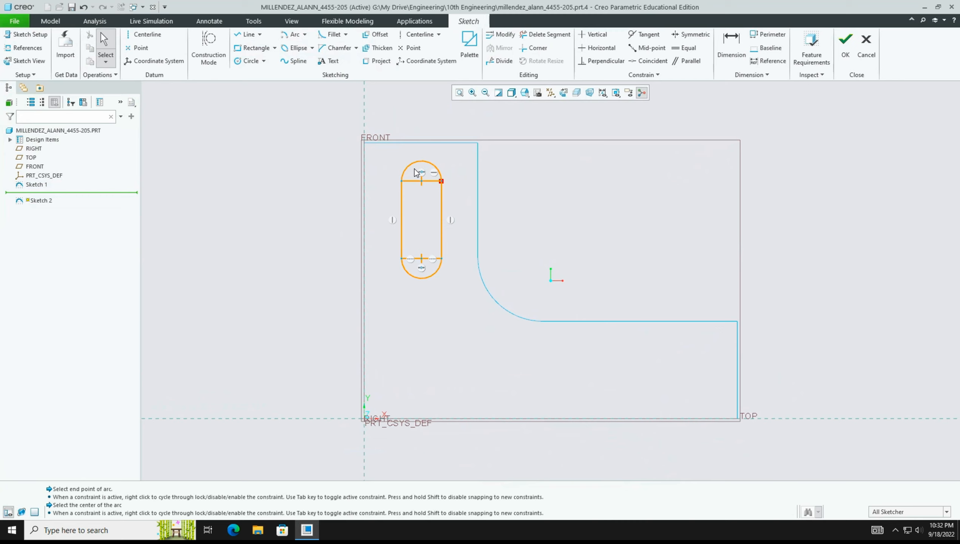
Step: Delete the rectangle's top and bottom horizontal lines from inside the slot outline
click(535, 37)
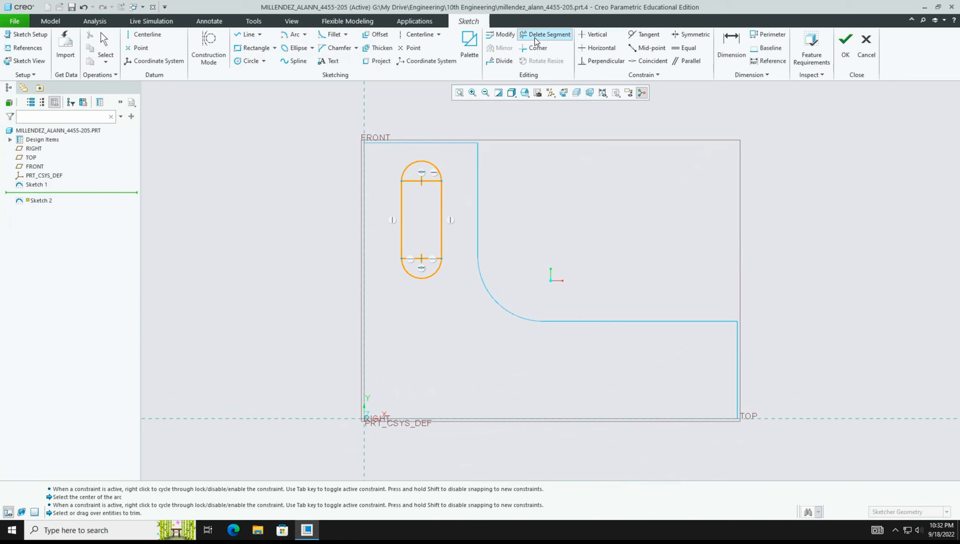
click(429, 185)
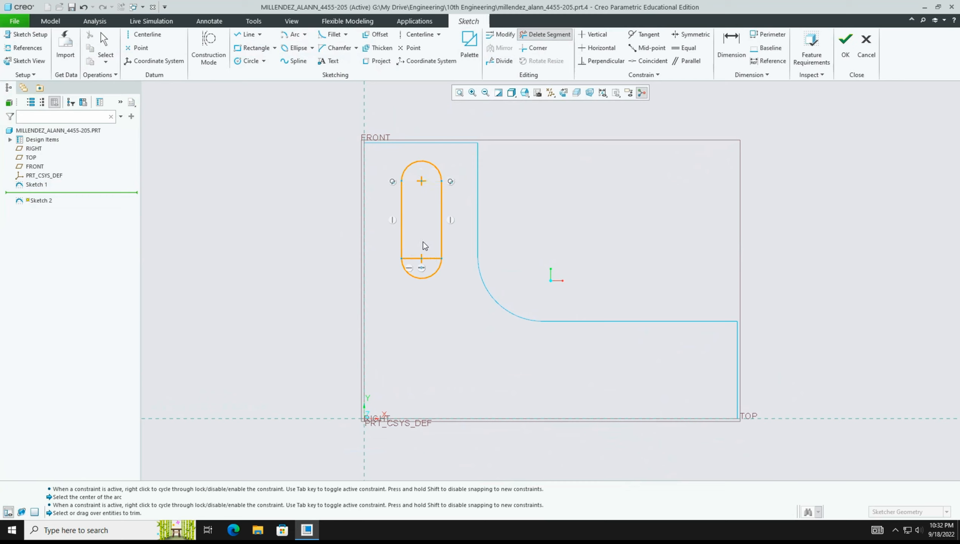
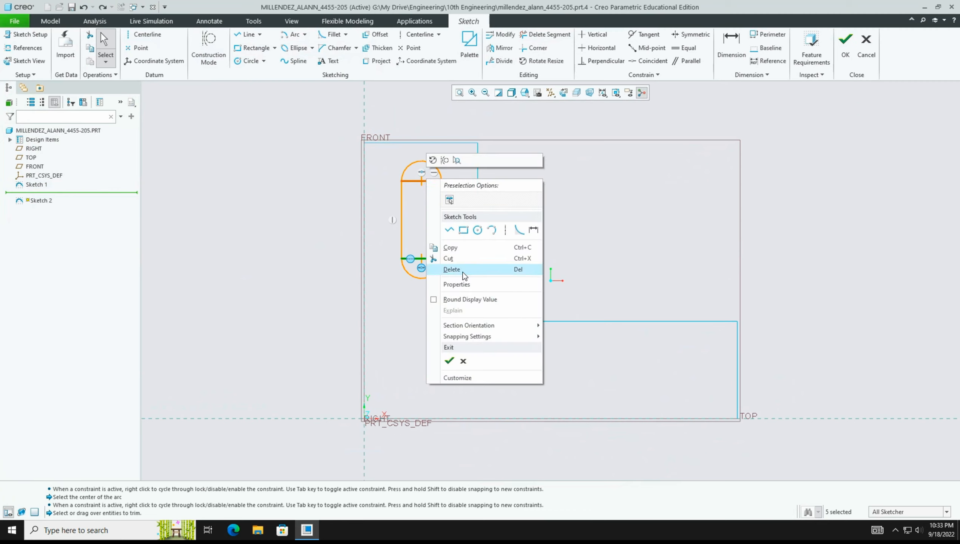
click(464, 272)
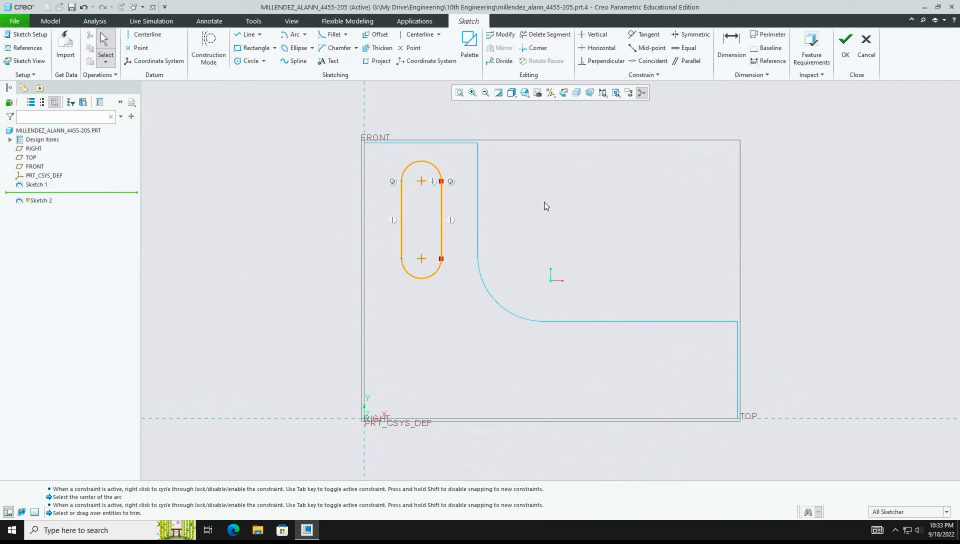
Step: Undo the line deletion and trim the rectangle's two horizontal edges out of the slot with Delete Segment
click(83, 7)
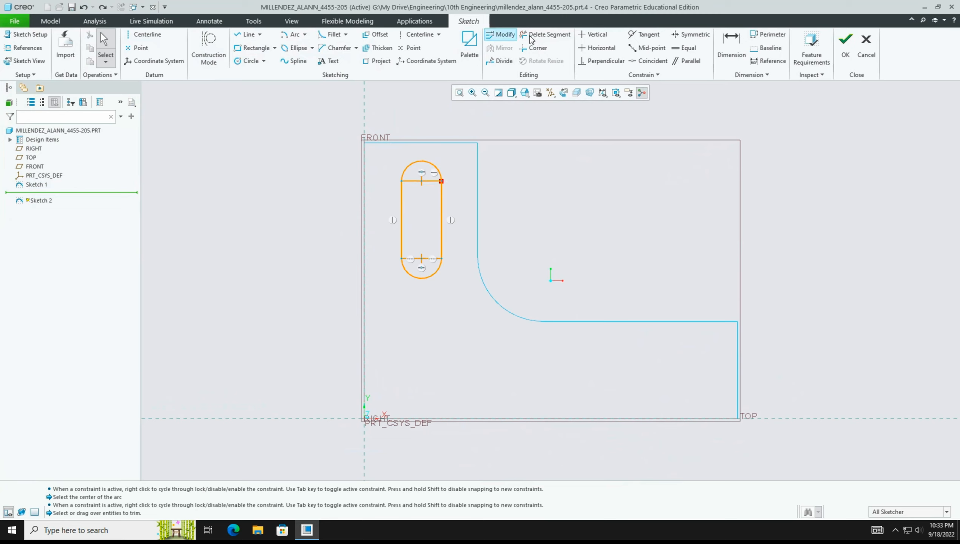
click(545, 35)
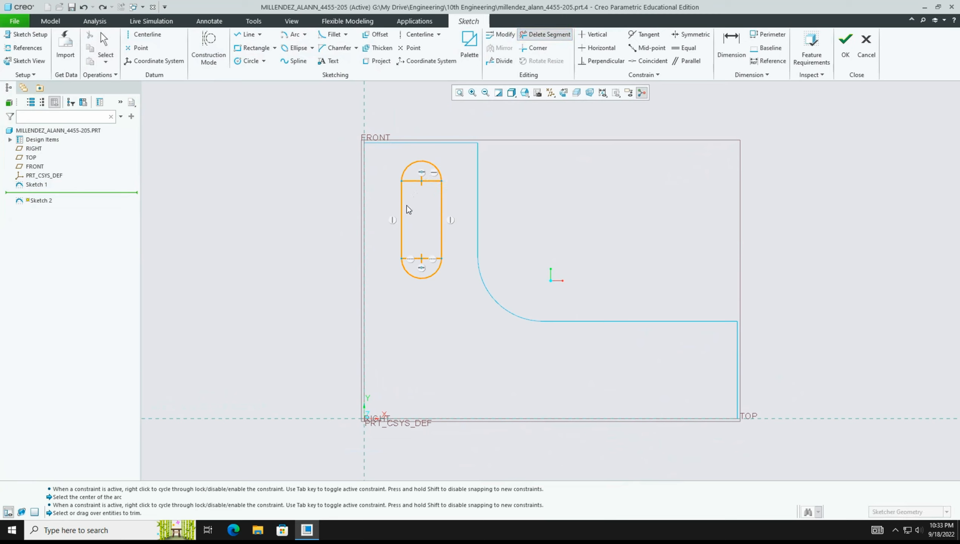
click(409, 181)
click(413, 259)
Step: Check the slot drawing in the PDF workbook and dimension the slot's lowest edge 20 above the TOP reference
key(ctrl+Right)
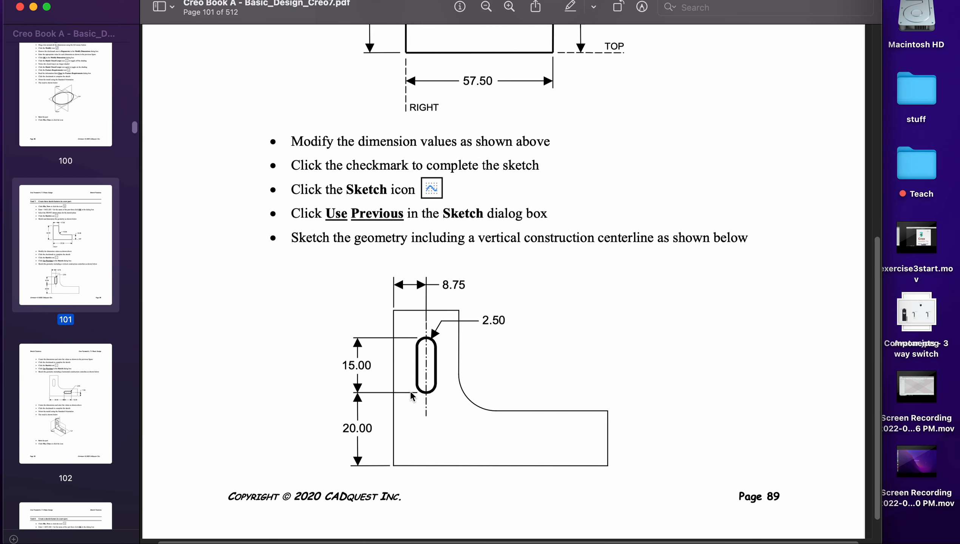
key(ctrl+Left)
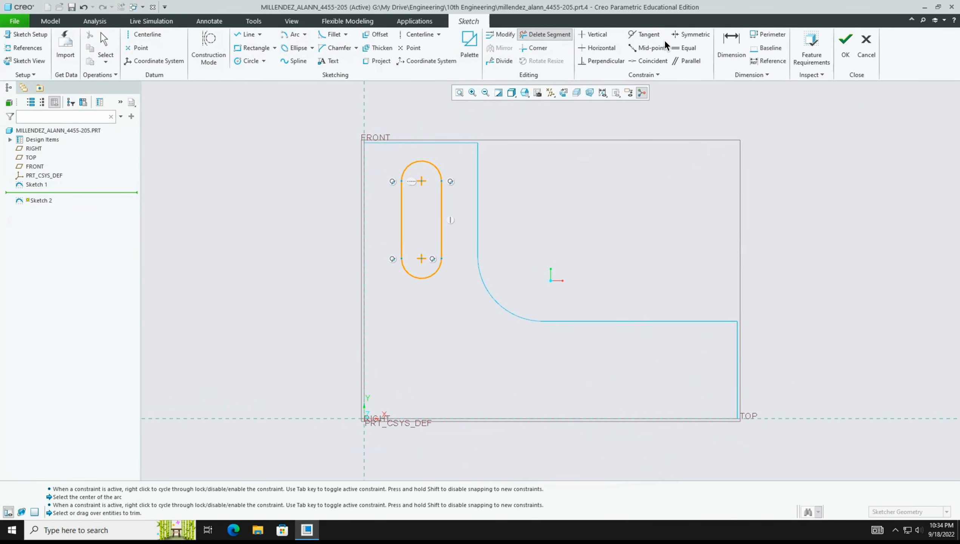
click(720, 40)
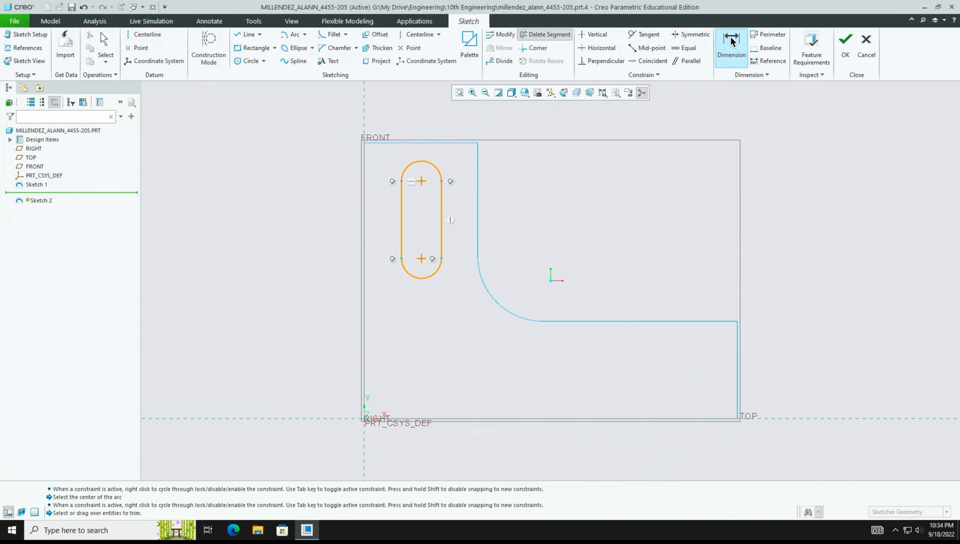
click(400, 418)
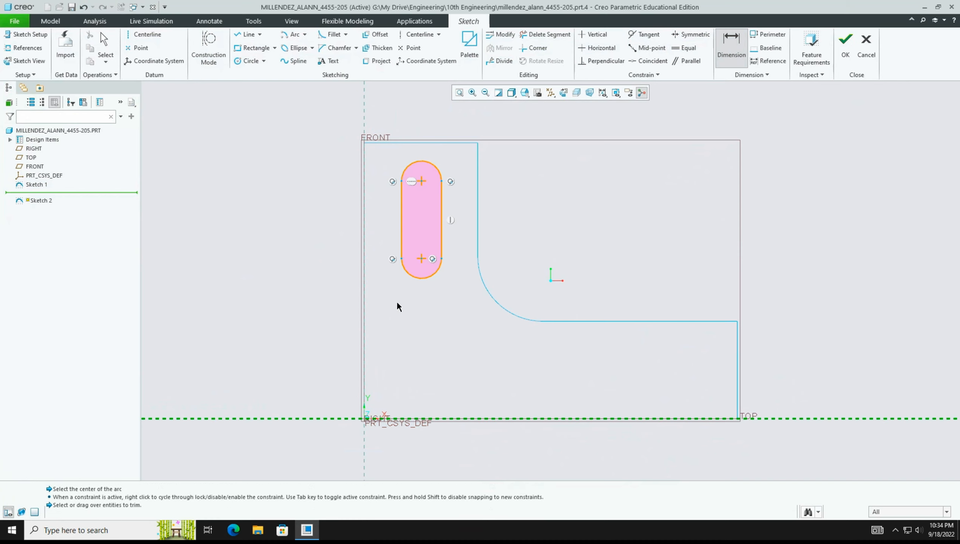
middle_click(330, 336)
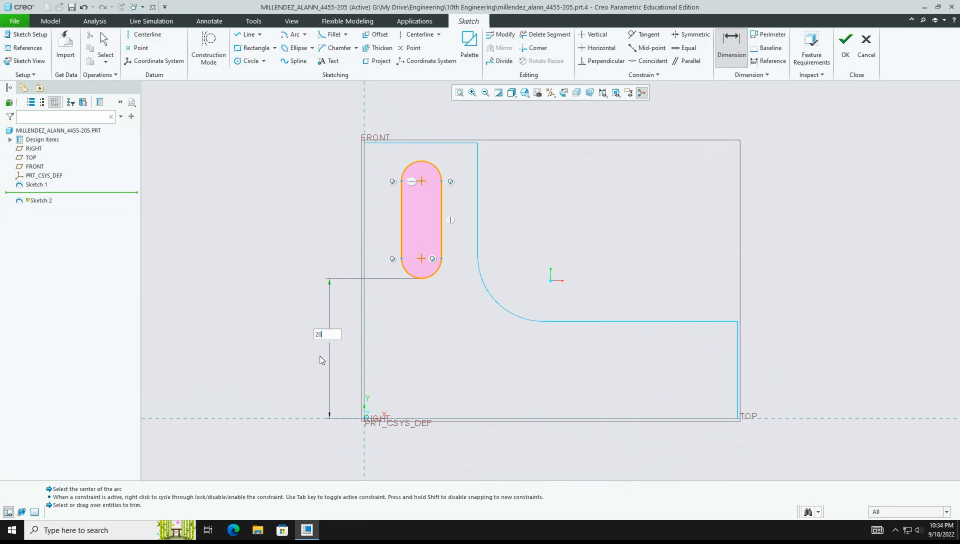
key(Return)
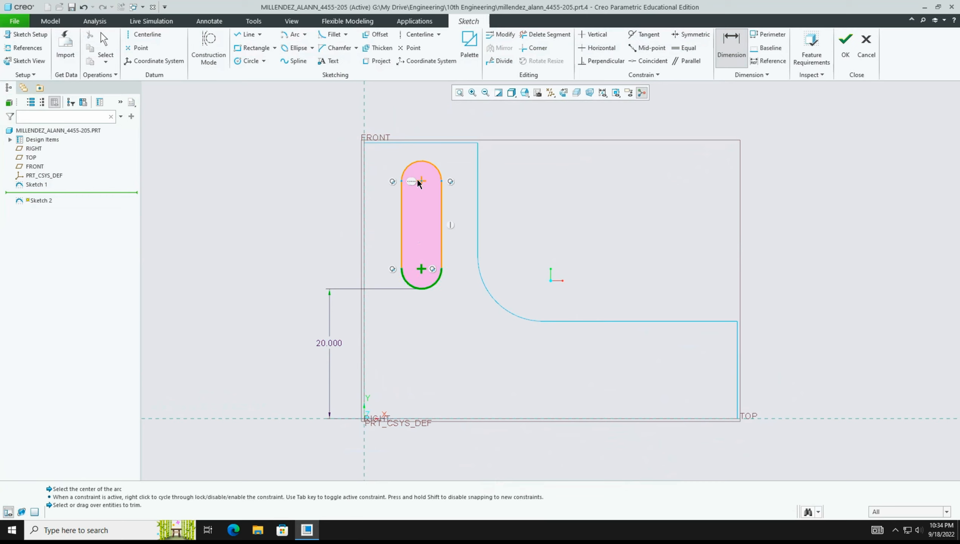
Step: Dimension the slot's overall height between the outer edges of its two end arcs as 15
middle_click(330, 245)
text(15)
key(Return)
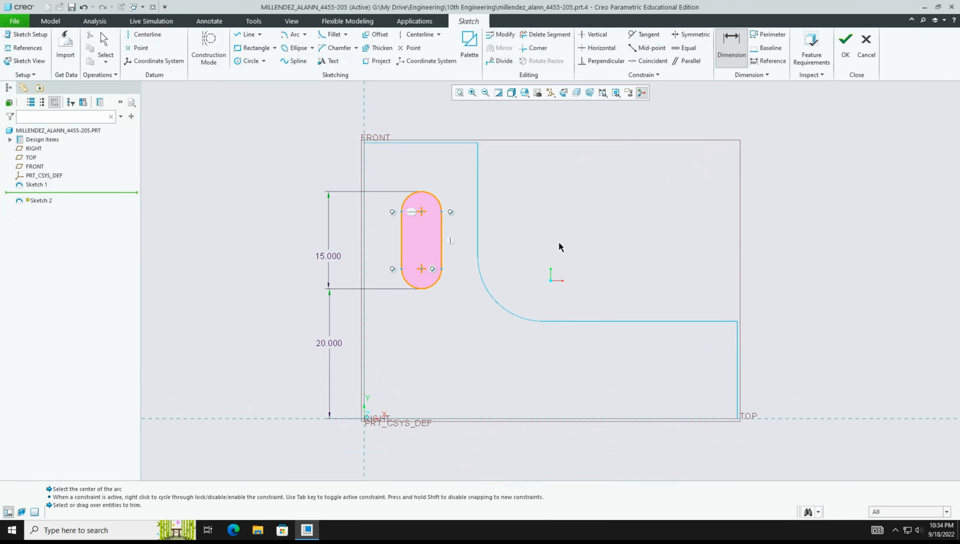
Step: Check the workbook drawing and dimension the slot's upper end arc with a radius of 2.5
key(ctrl+Right)
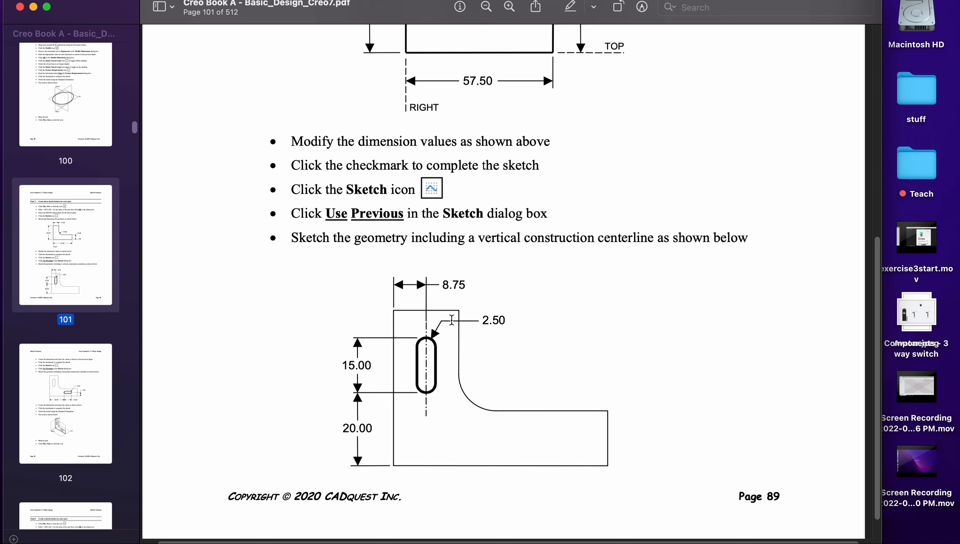
key(ctrl+Left)
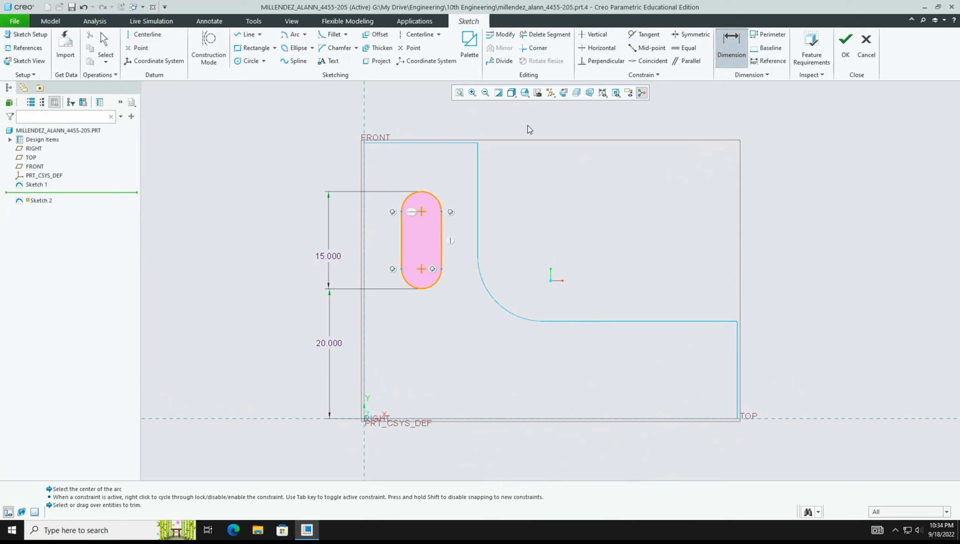
click(434, 199)
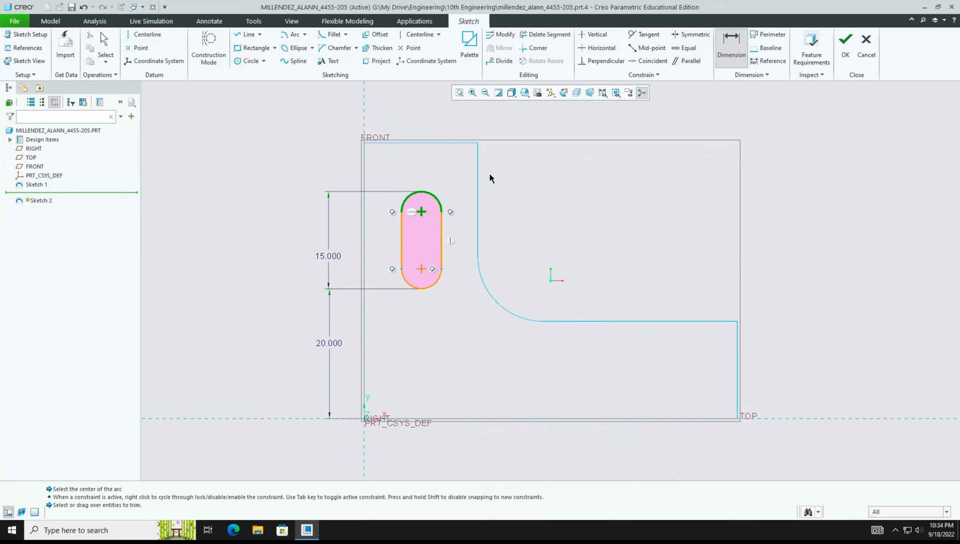
middle_click(490, 173)
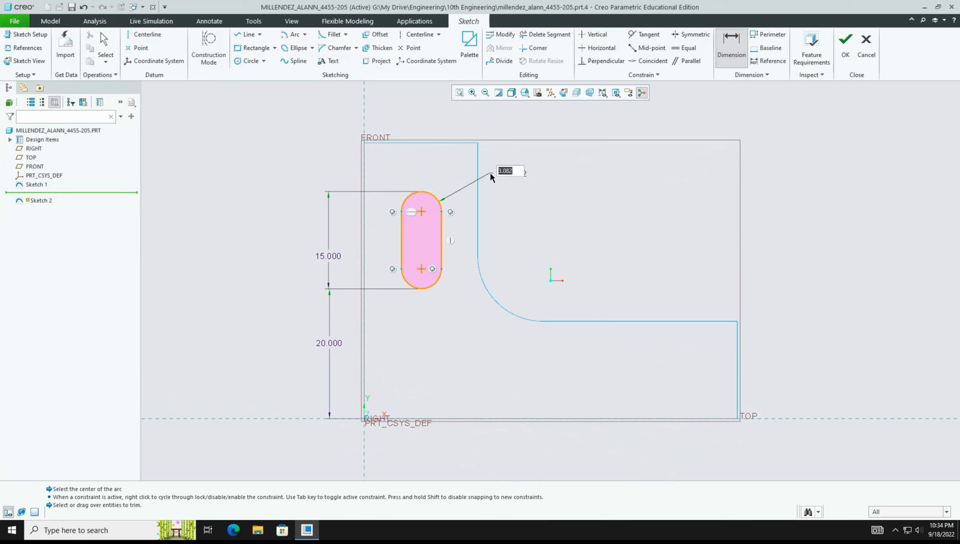
text(2.5)
key(Return)
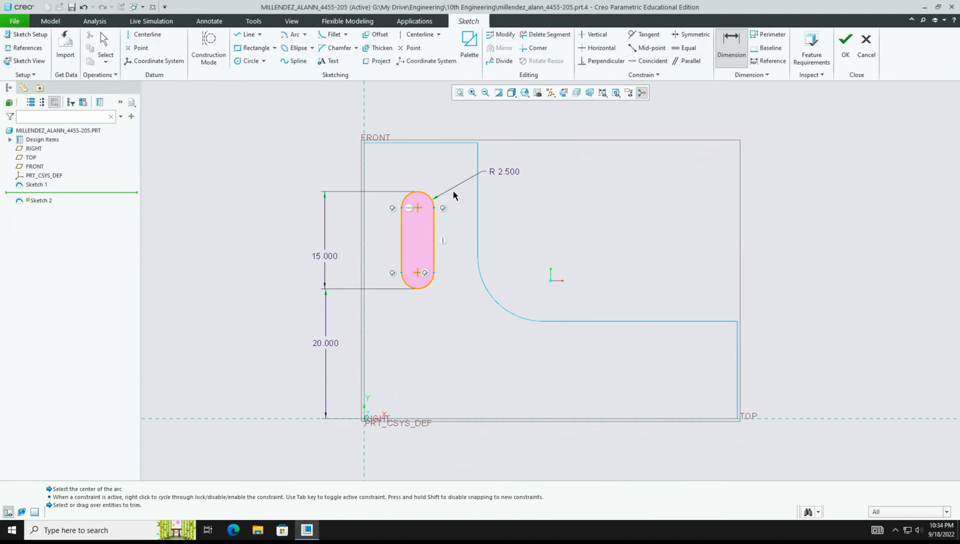
Step: Check the workbook drawing and dimension the slot's centre 8.75 from the vertical RIGHT reference
key(ctrl+Right)
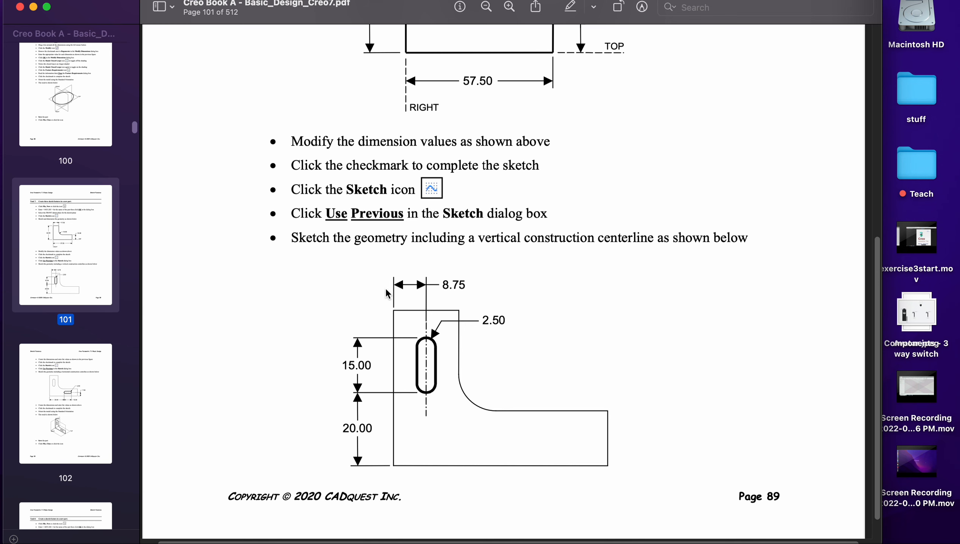
key(ctrl+Left)
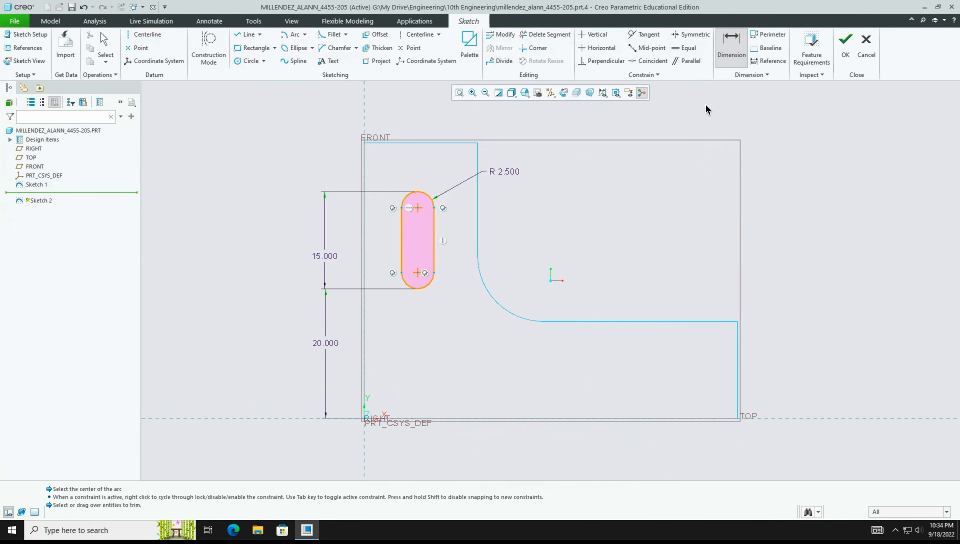
click(364, 185)
middle_click(391, 111)
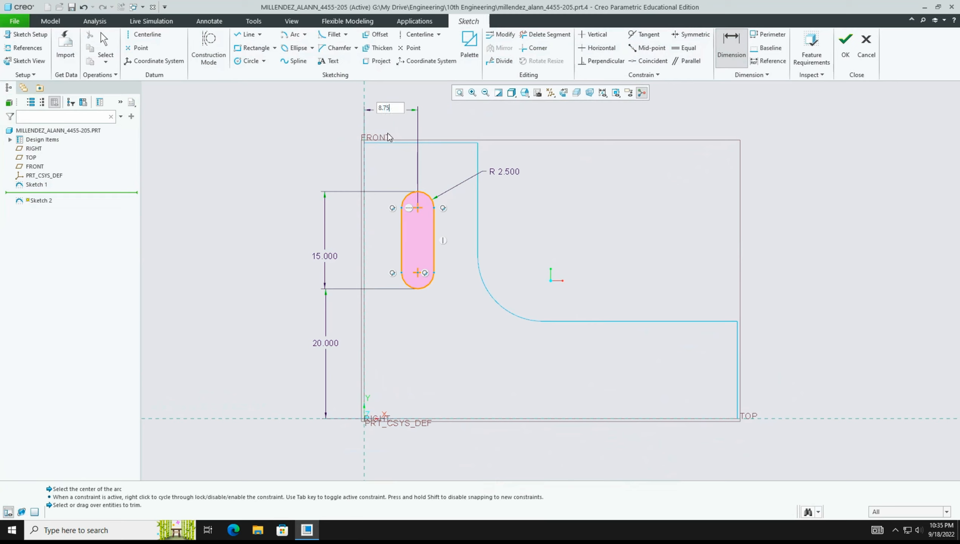
key(Return)
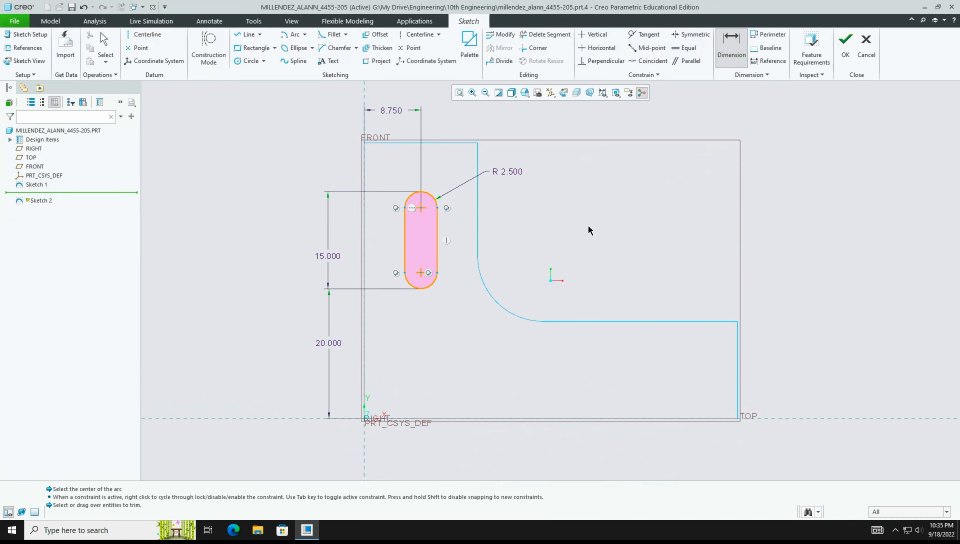
Step: Read the workbook instructions following the vertical slot, including the second slot's drawing and the expected result in standard orientation
key(ctrl+Right)
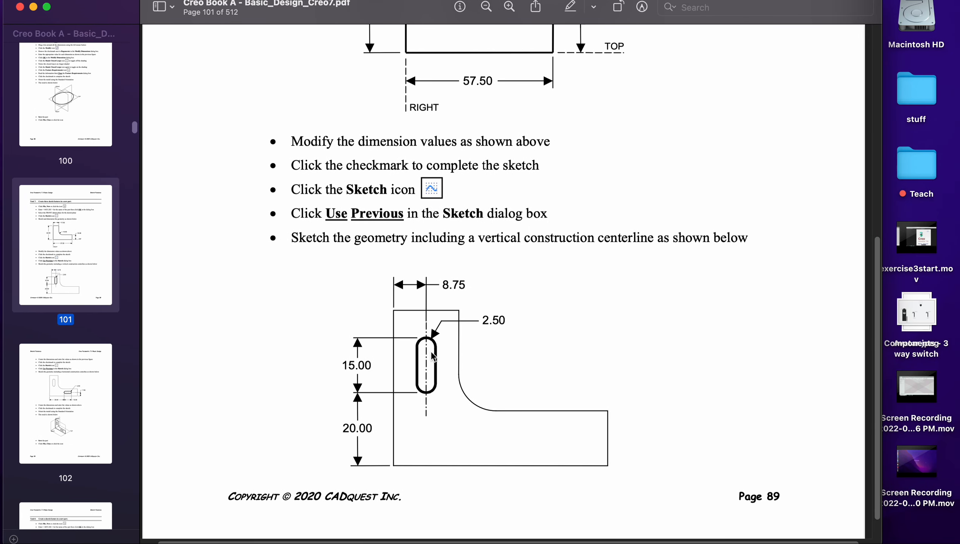
scroll(440, 372, down, 3)
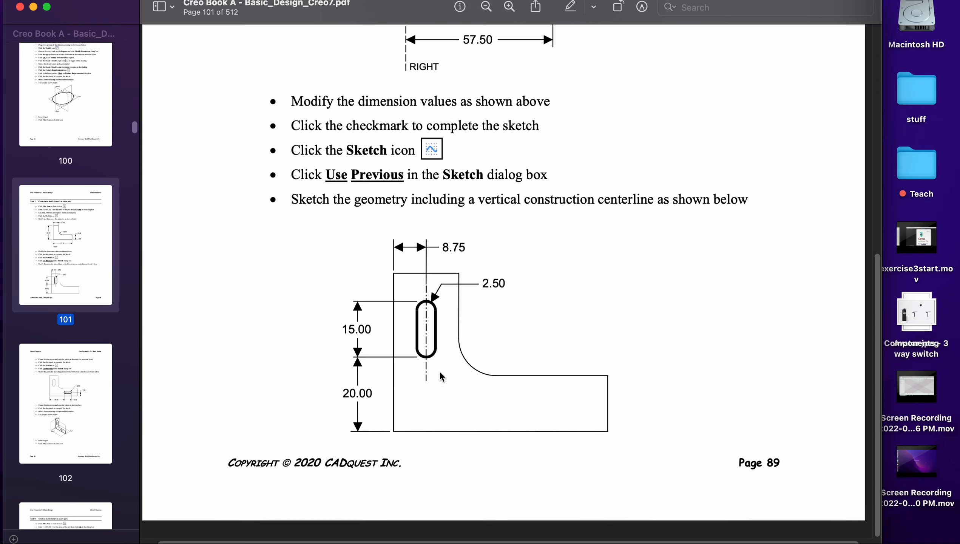
scroll(440, 373, down, 10)
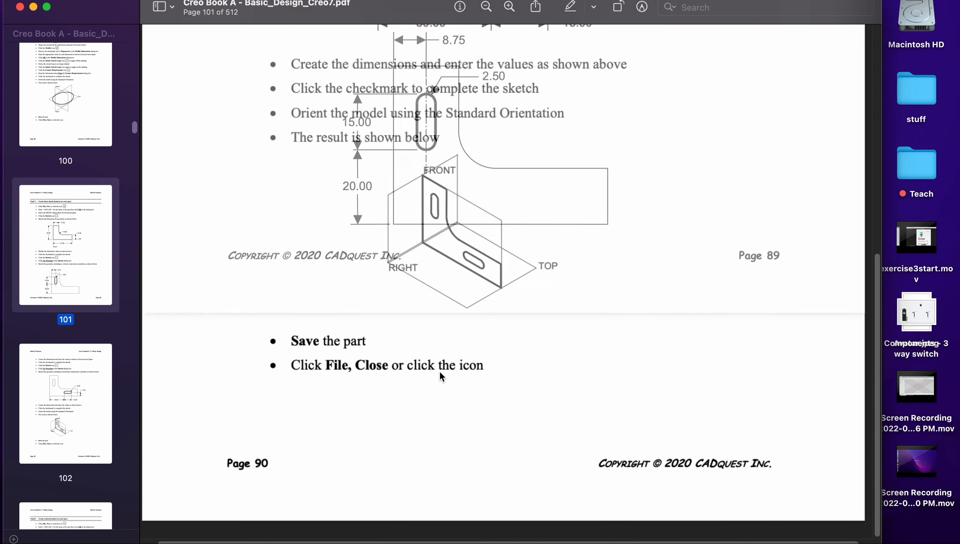
scroll(440, 370, down, 10)
scroll(442, 356, up, 6)
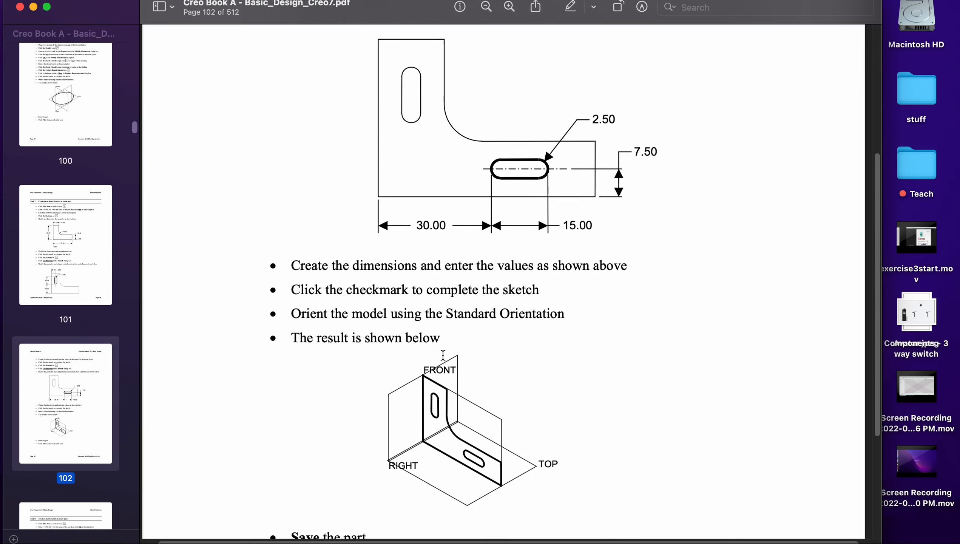
scroll(442, 355, up, 5)
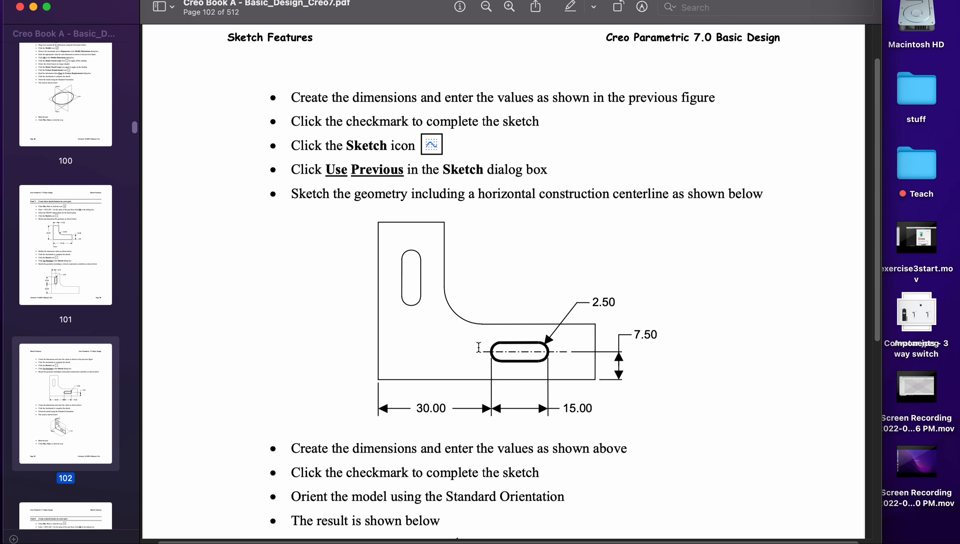
key(ctrl+Left)
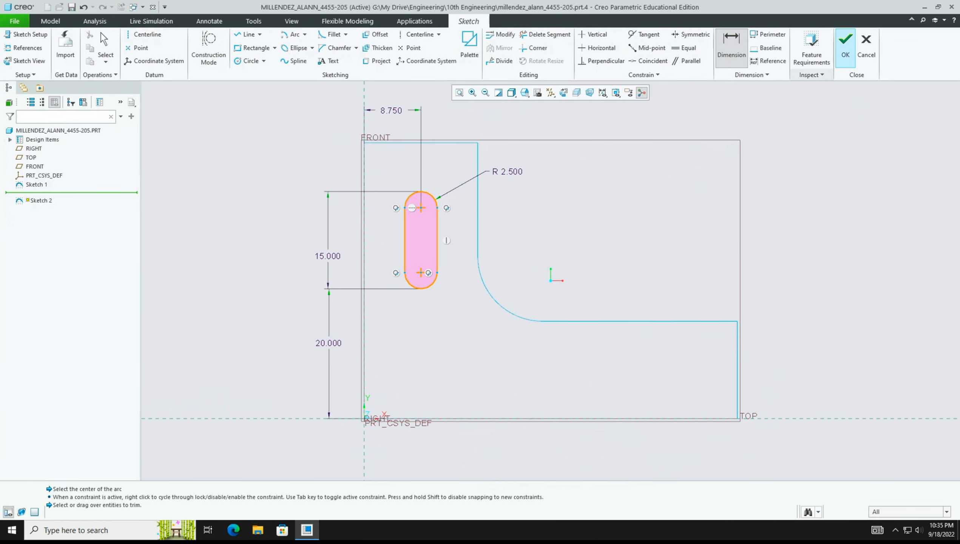
Step: Complete the vertical slot sketch and display the model in Standard Orientation
click(846, 45)
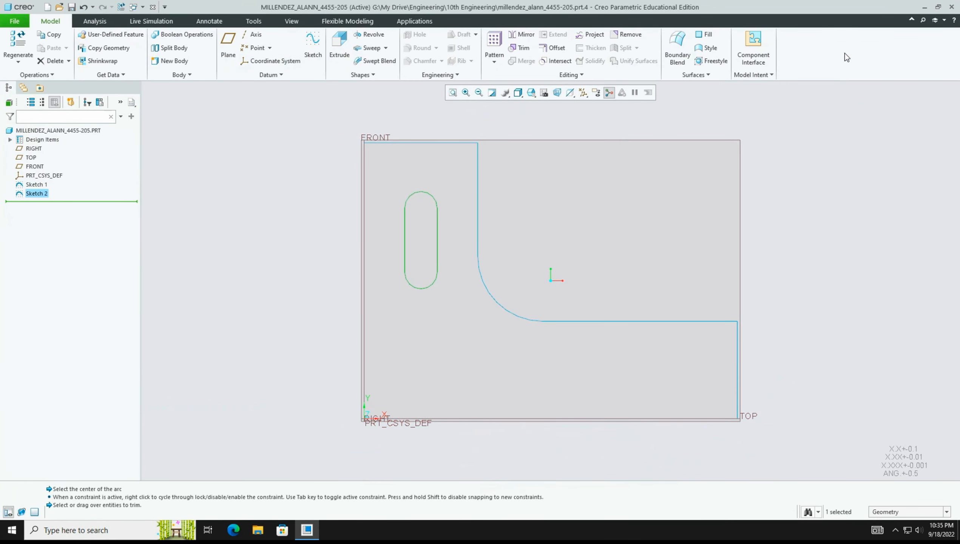
click(531, 93)
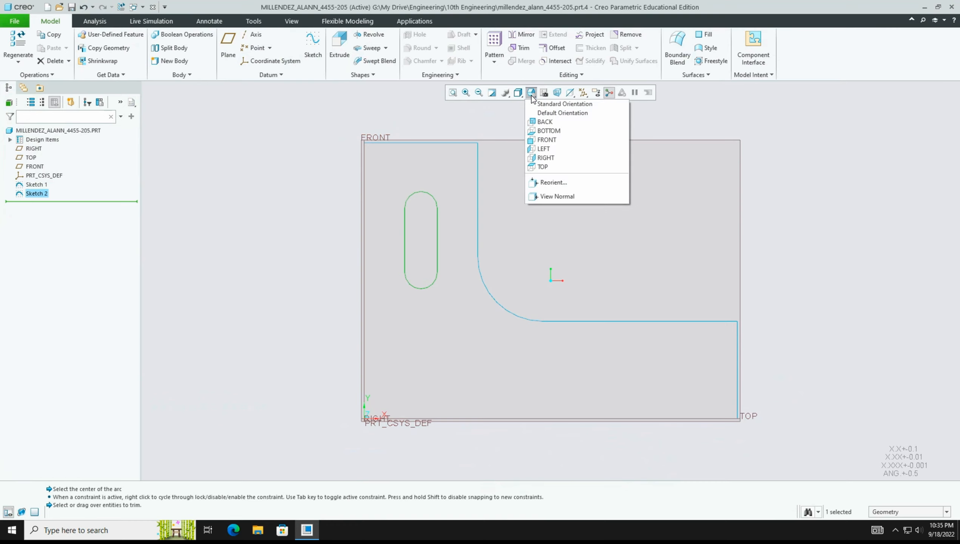
click(536, 104)
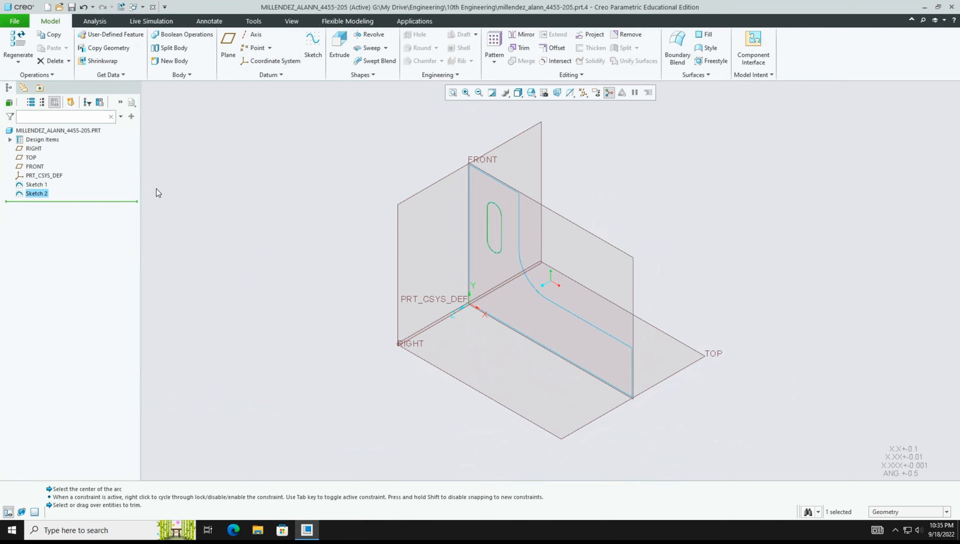
Step: Open the definition of Sketch 1 to review the L-profile's dimensions, and quit the sketch without saving changes
click(44, 185)
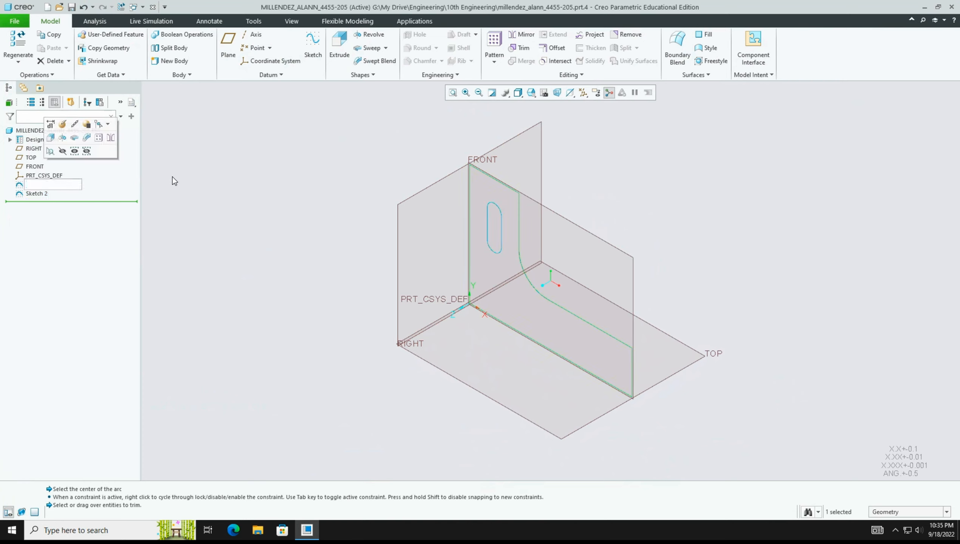
click(174, 180)
click(43, 187)
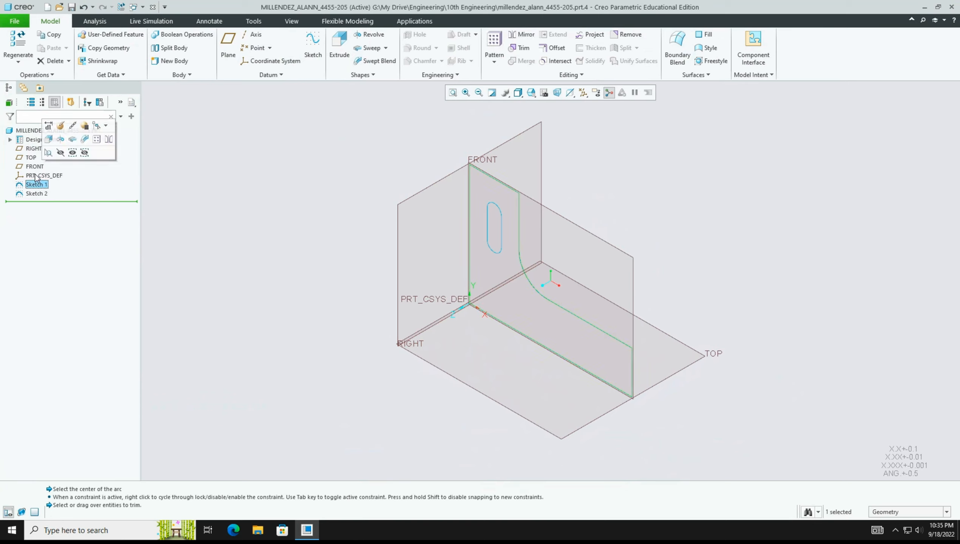
click(60, 127)
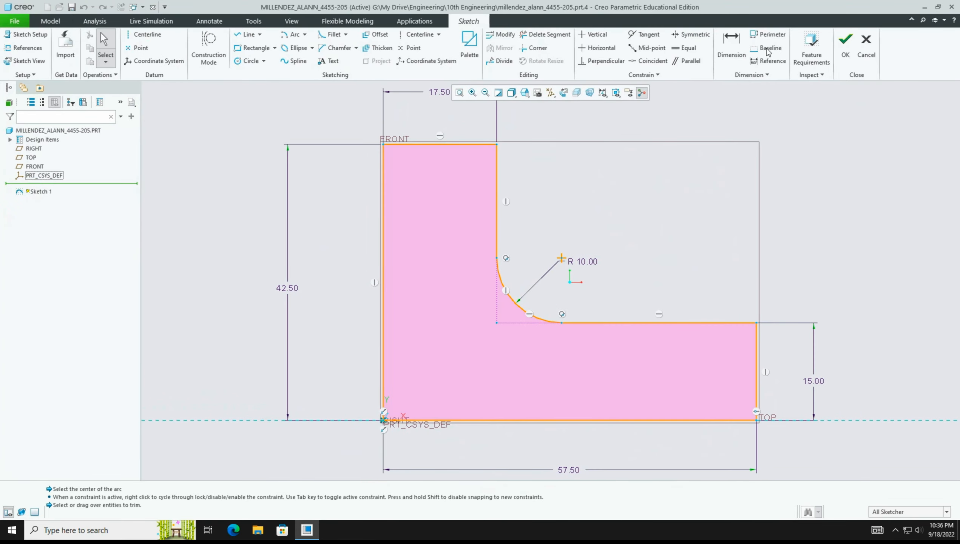
click(865, 49)
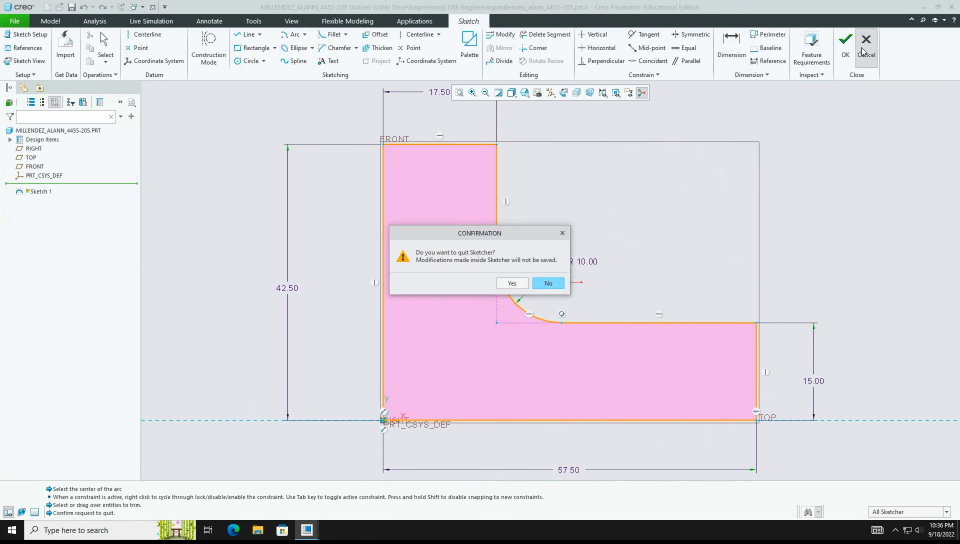
click(514, 285)
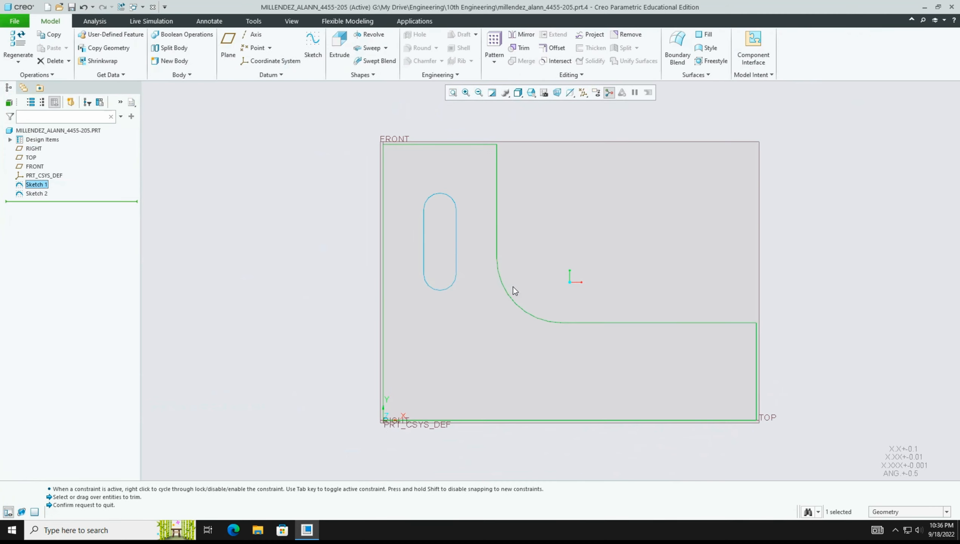
Step: Open the definition of Sketch 2 to review the slot's dimensions, and accept the sketch as it is
click(37, 193)
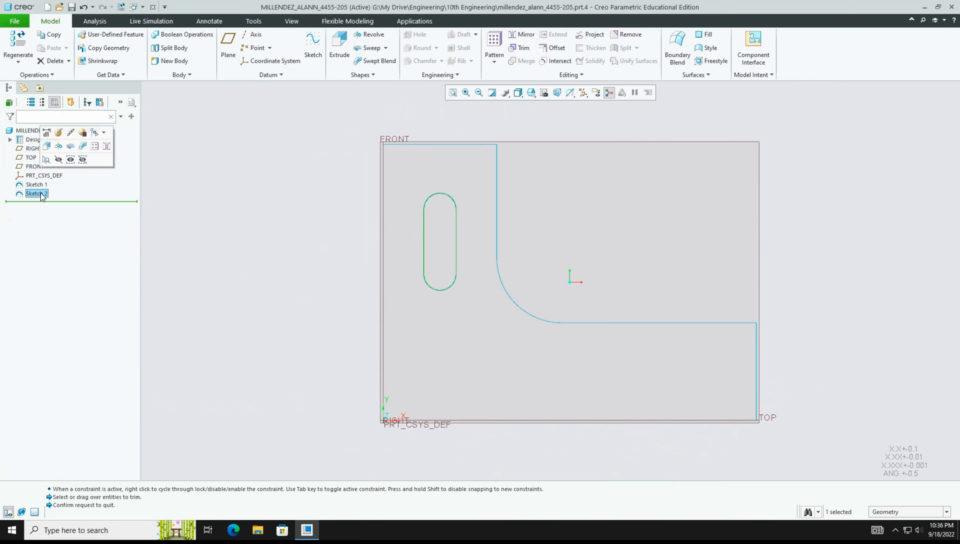
click(58, 132)
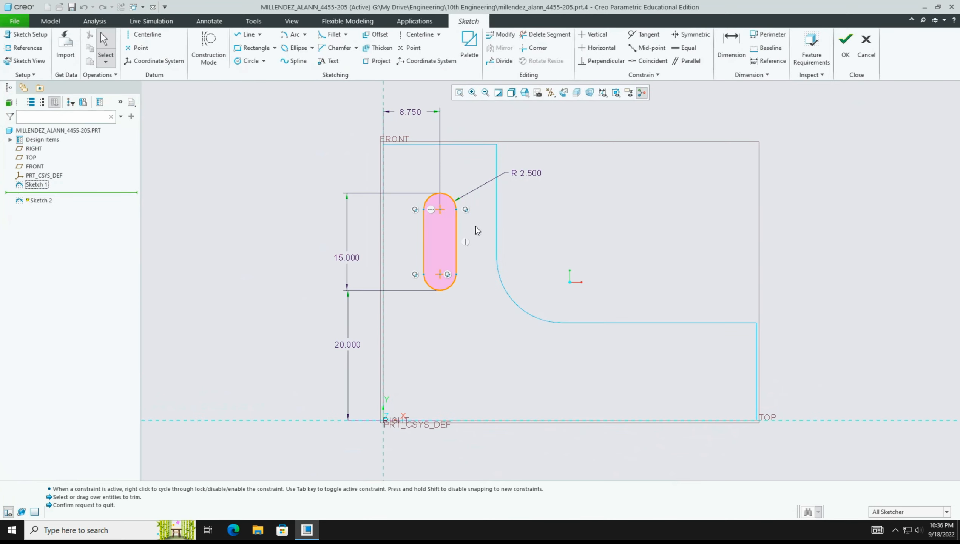
click(846, 57)
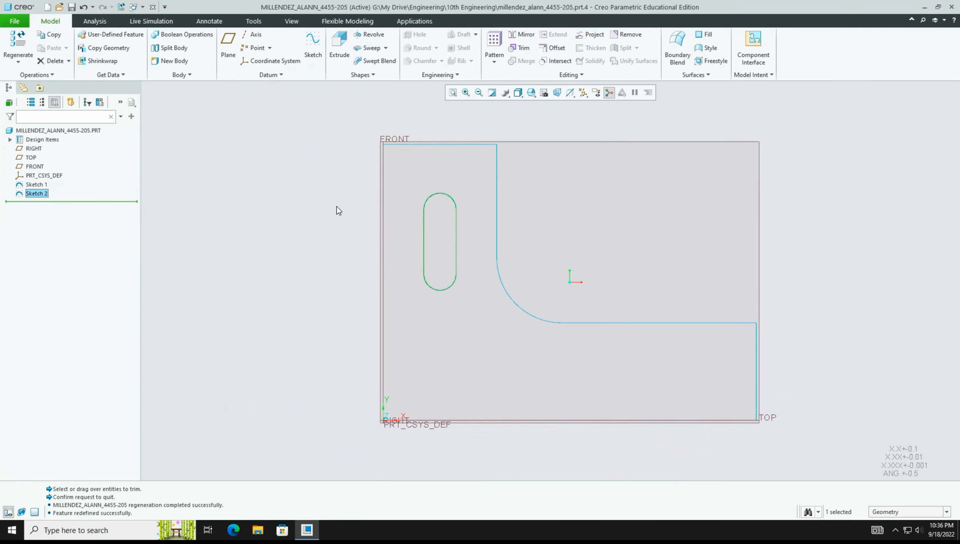
Step: Return the model to its default 3D orientation and save the part
click(533, 95)
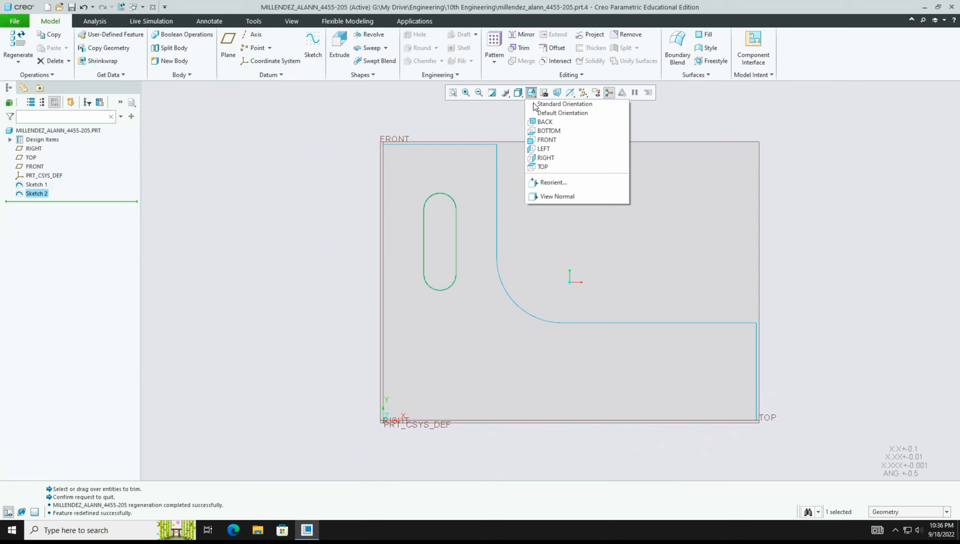
click(567, 112)
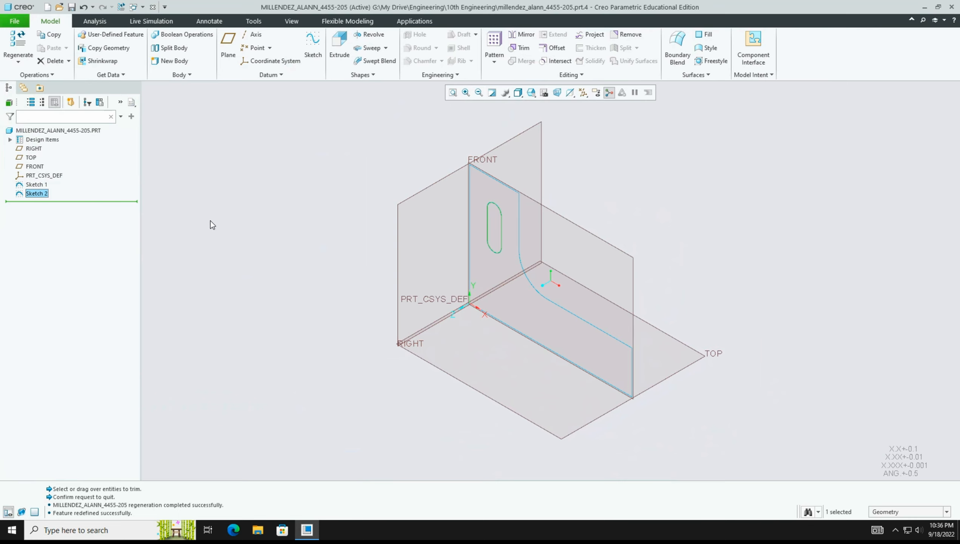
click(72, 7)
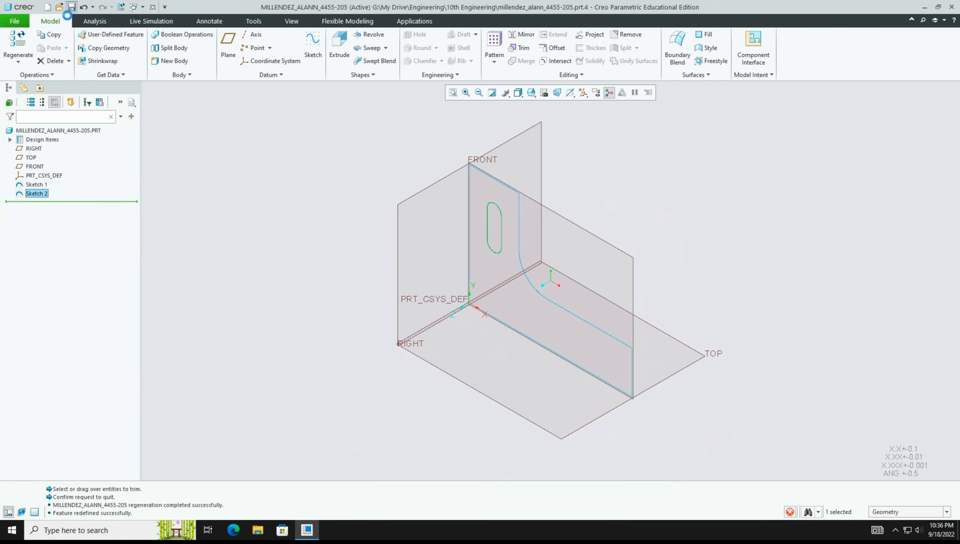